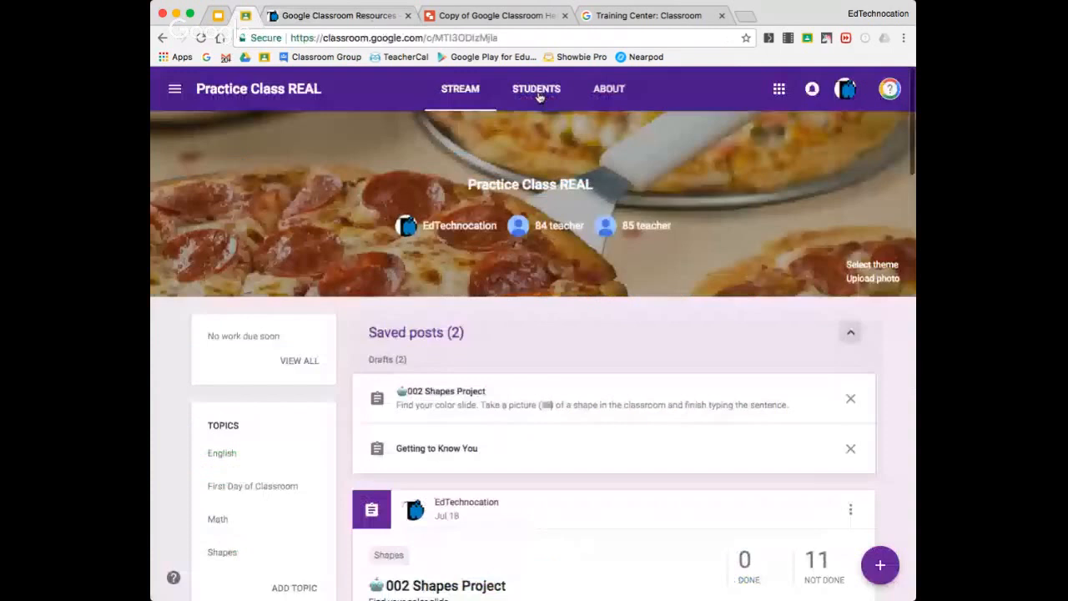
- Show the Practice Class REAL student roster and the Class code dropdown options
left_click(539, 97)
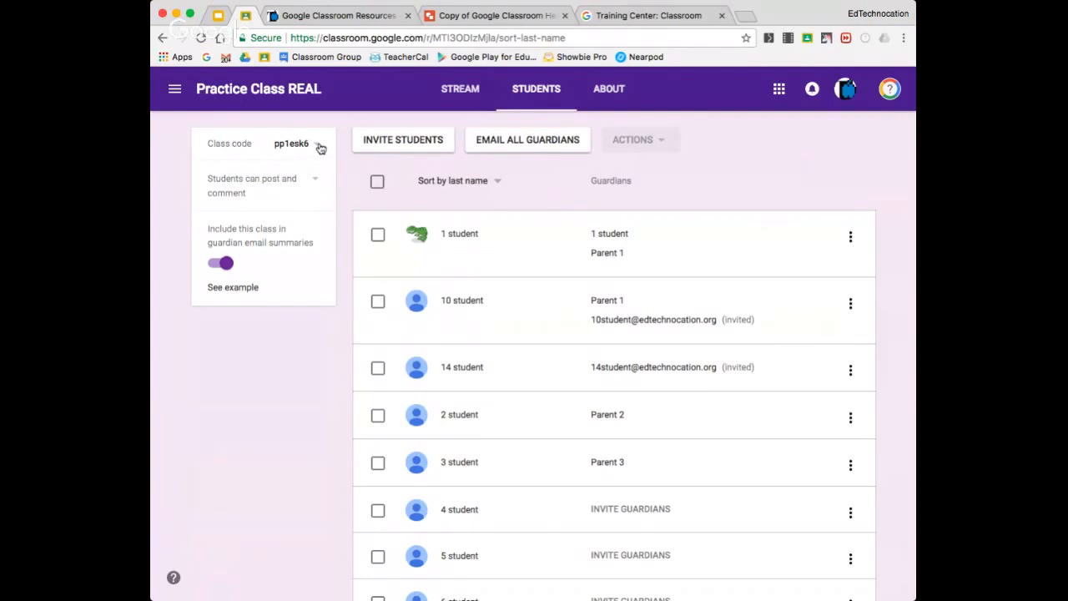
left_click(319, 146)
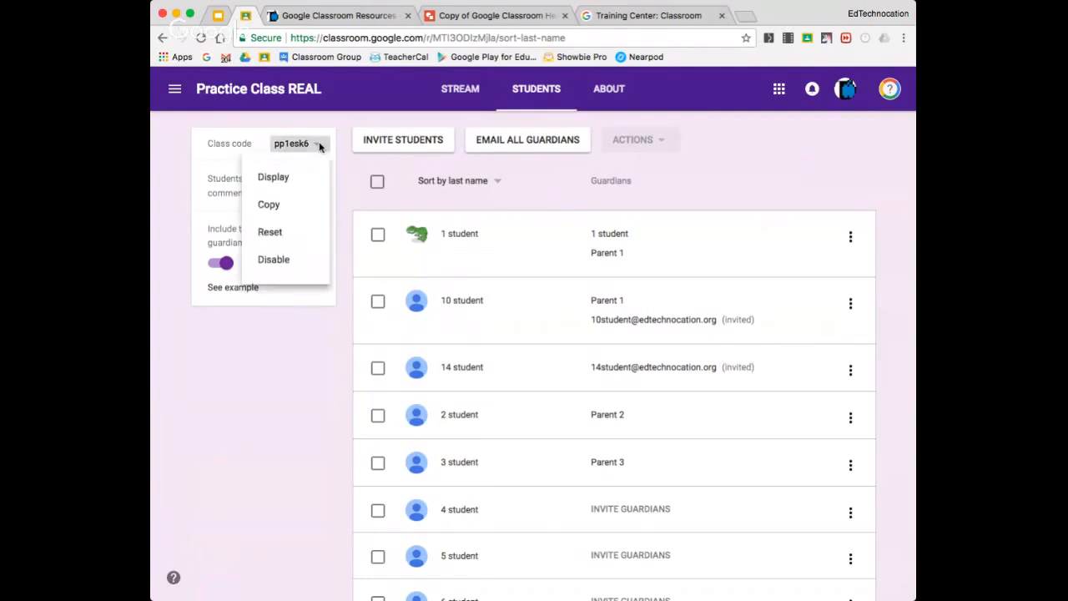
- Display the class code enlarged, then close it to return to the student roster
left_click(274, 178)
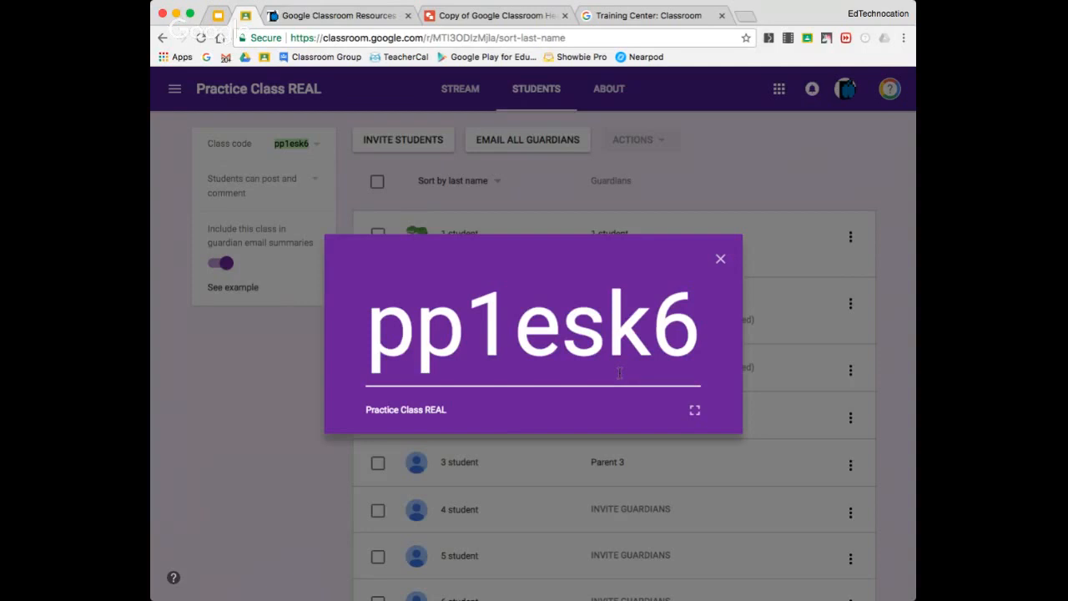
key("super+Tab")
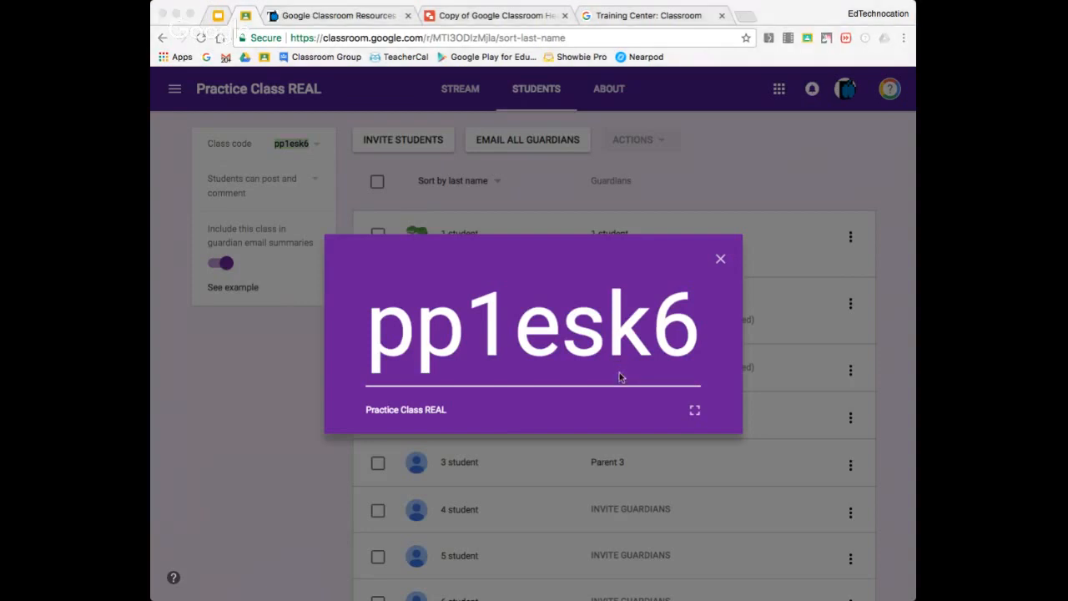
left_click(721, 259)
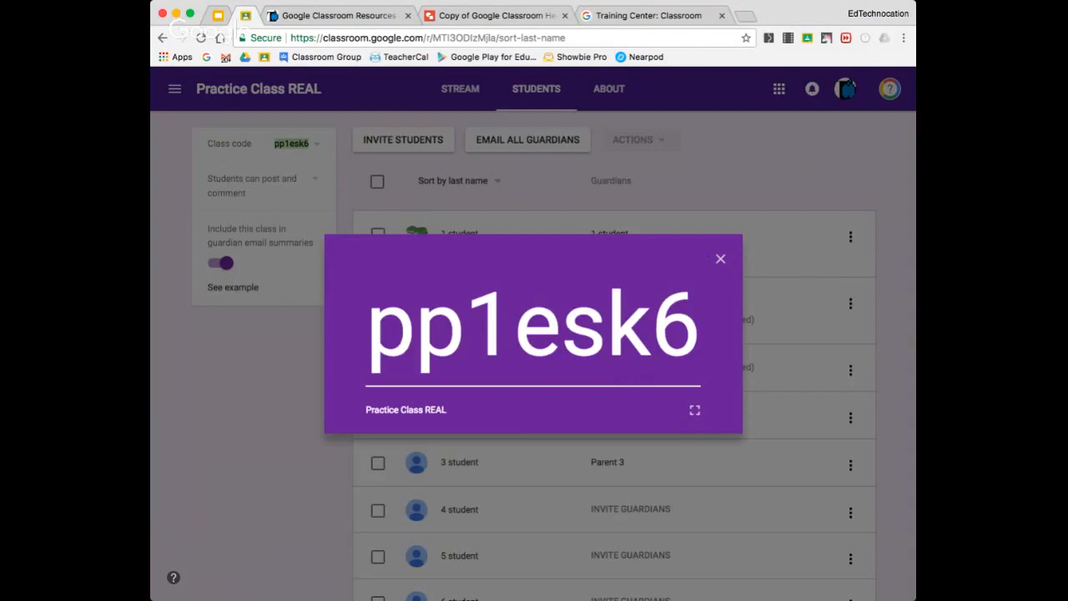
left_click(722, 260)
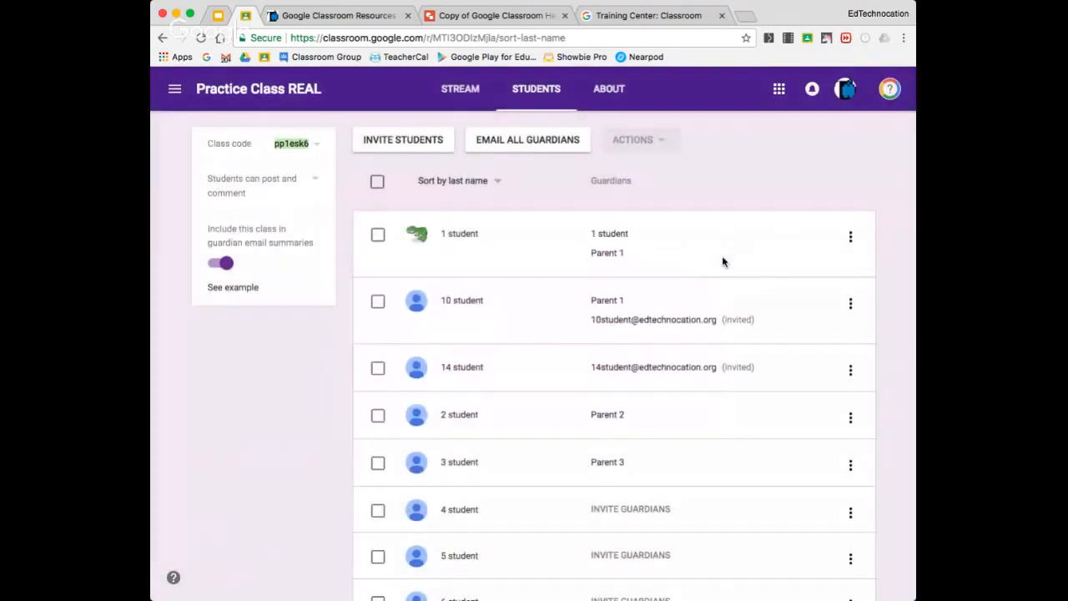
- Go back to the presentation and advance to the 'Customize the Header!' slide
left_click(217, 17)
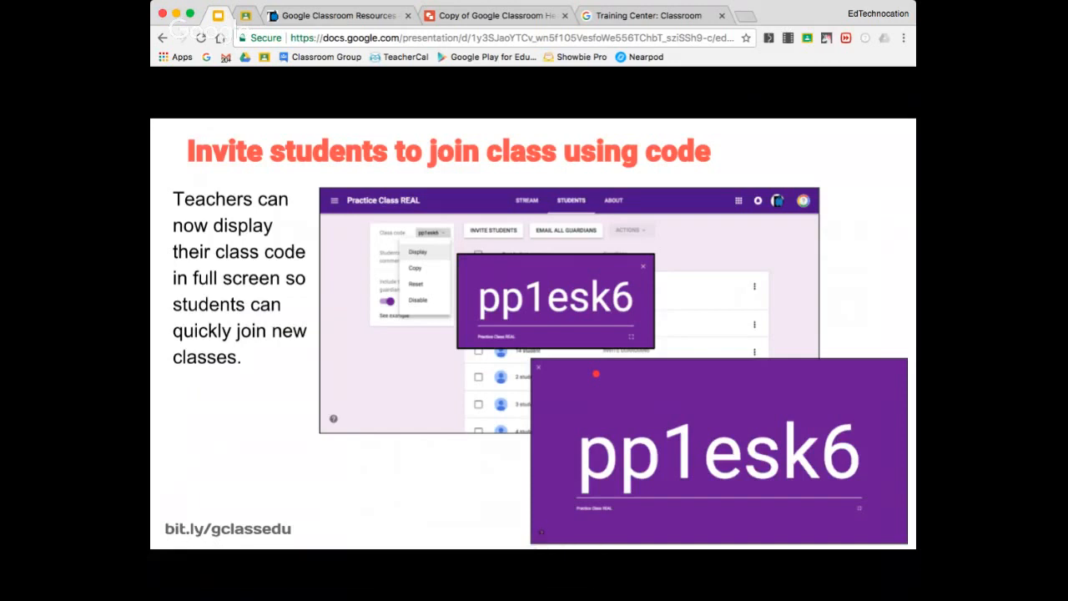
key("Right")
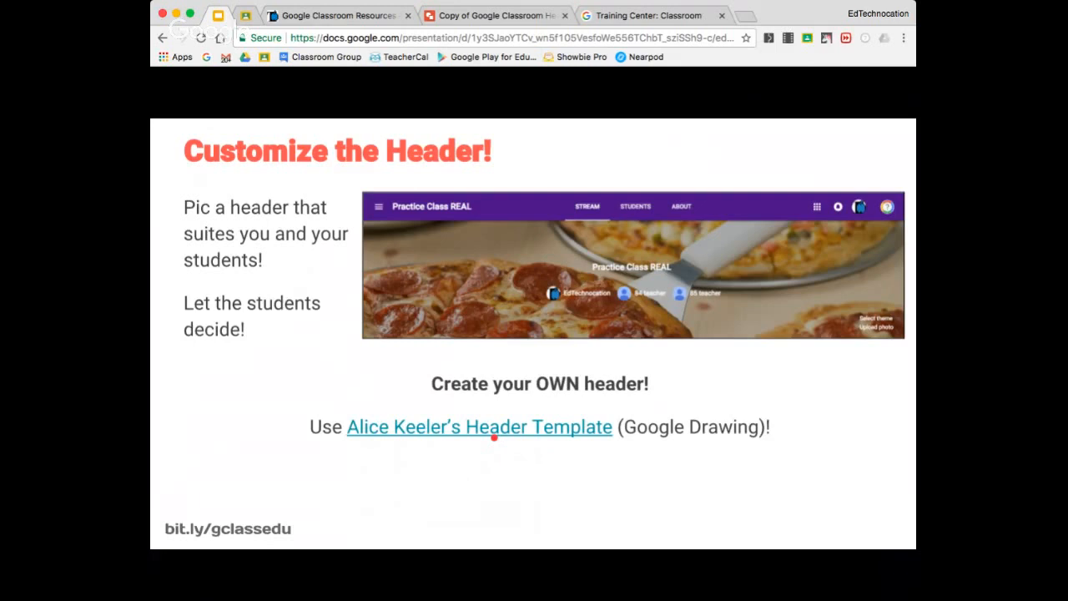
mouse_move(370, 525)
- View the Copy of Google Classroom Header Template drawing, then return to the Practice Class REAL stream
left_click(467, 16)
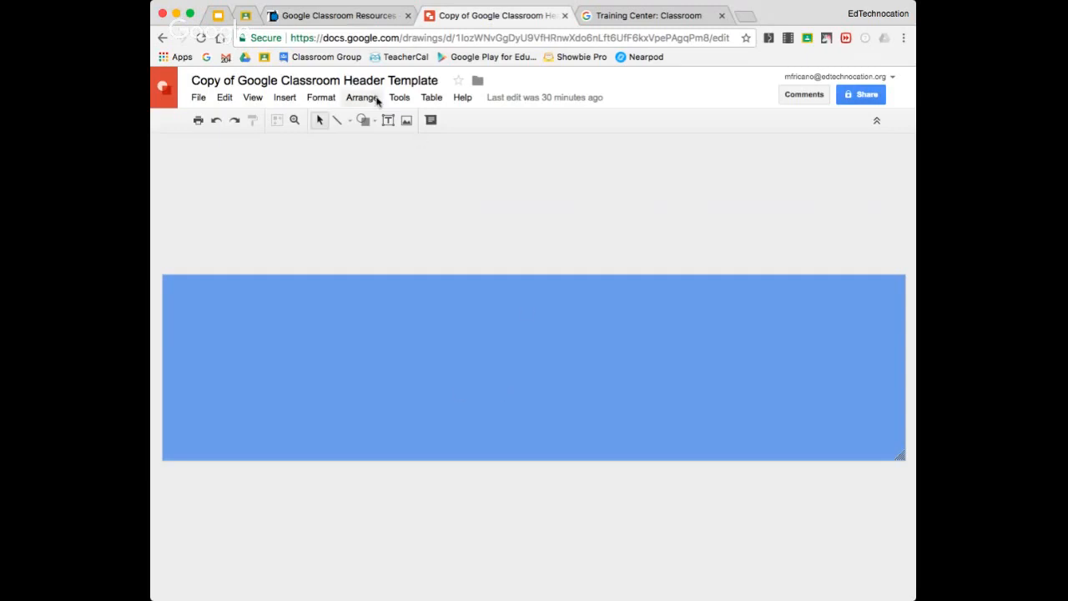
left_click(246, 17)
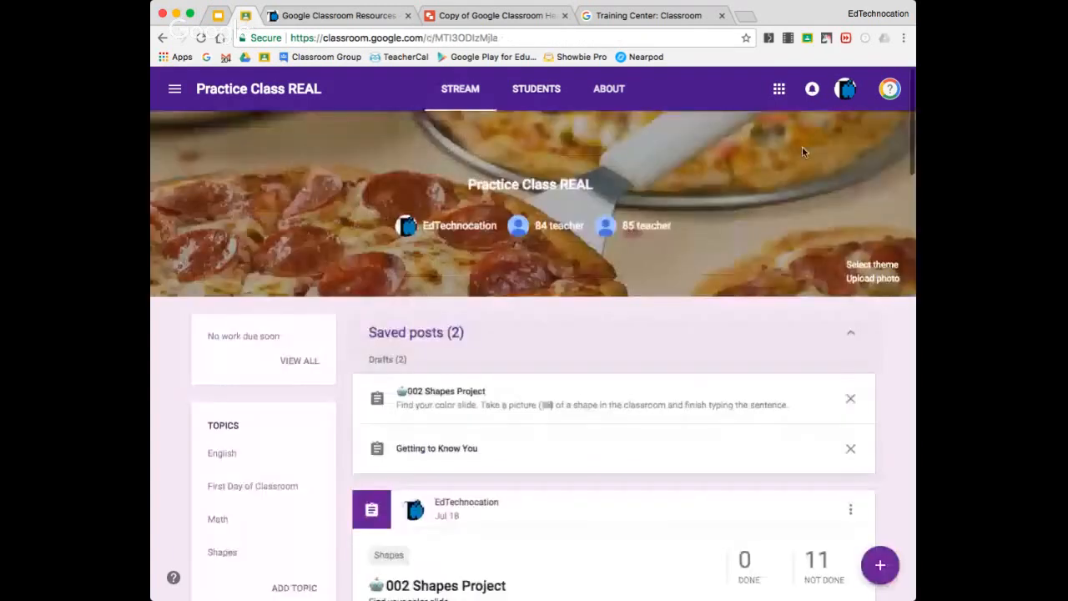
- Browse the class theme gallery and close it without changing the pizza header
left_click(870, 278)
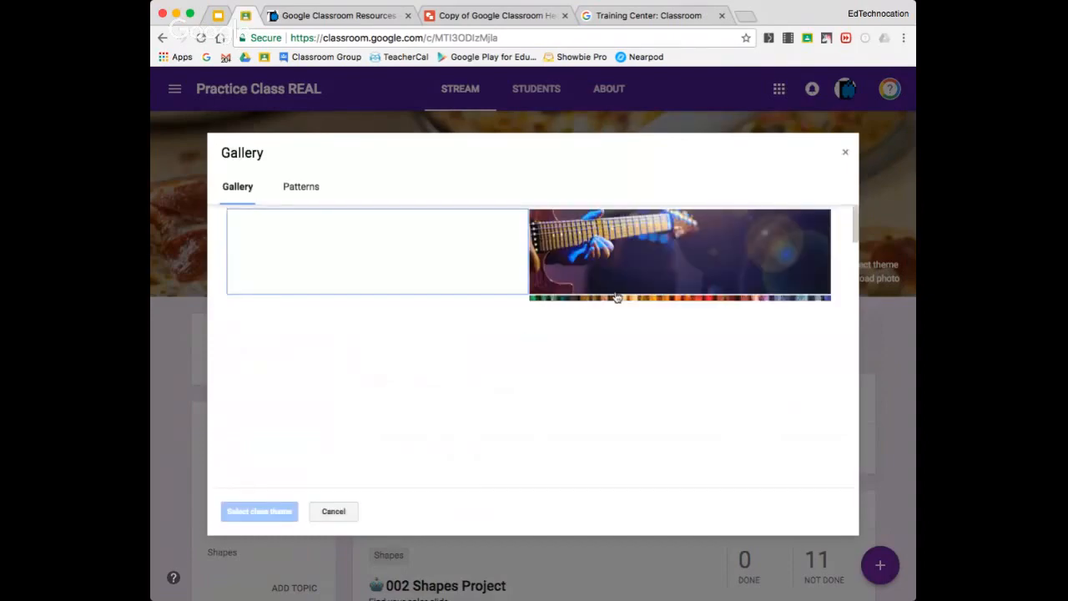
scroll(616, 297, "down", 12)
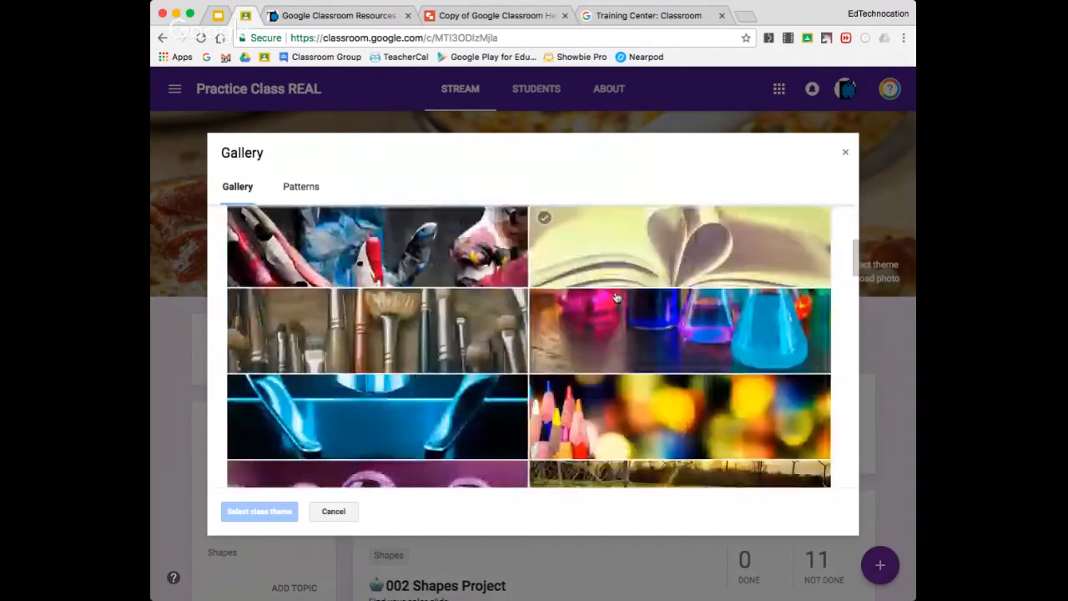
left_click(615, 298)
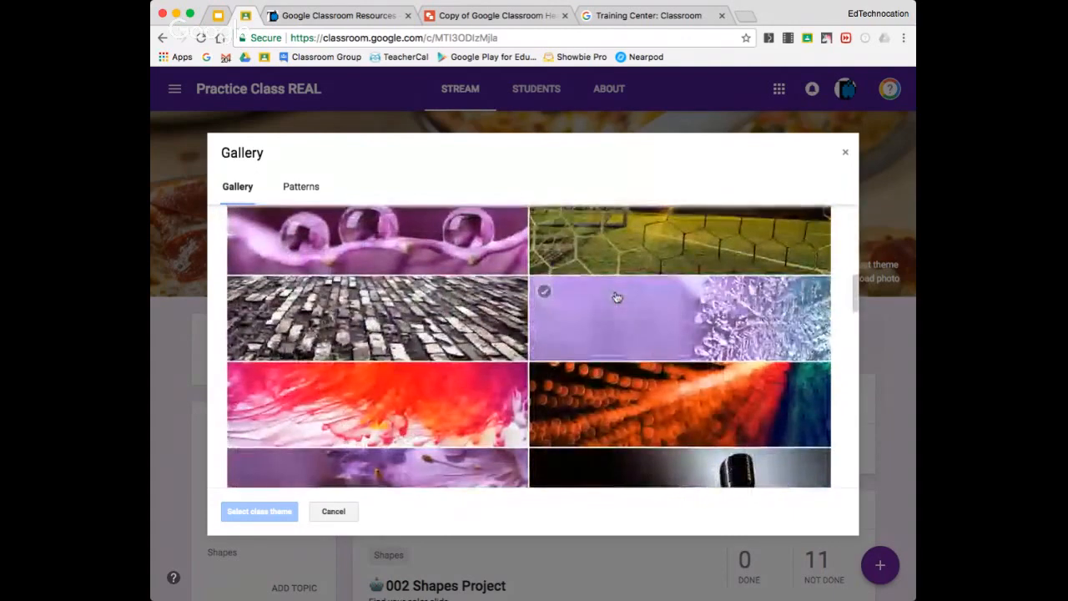
left_click(845, 155)
- Start a custom banner photo upload, cancel it, and return to the presentation
left_click(867, 277)
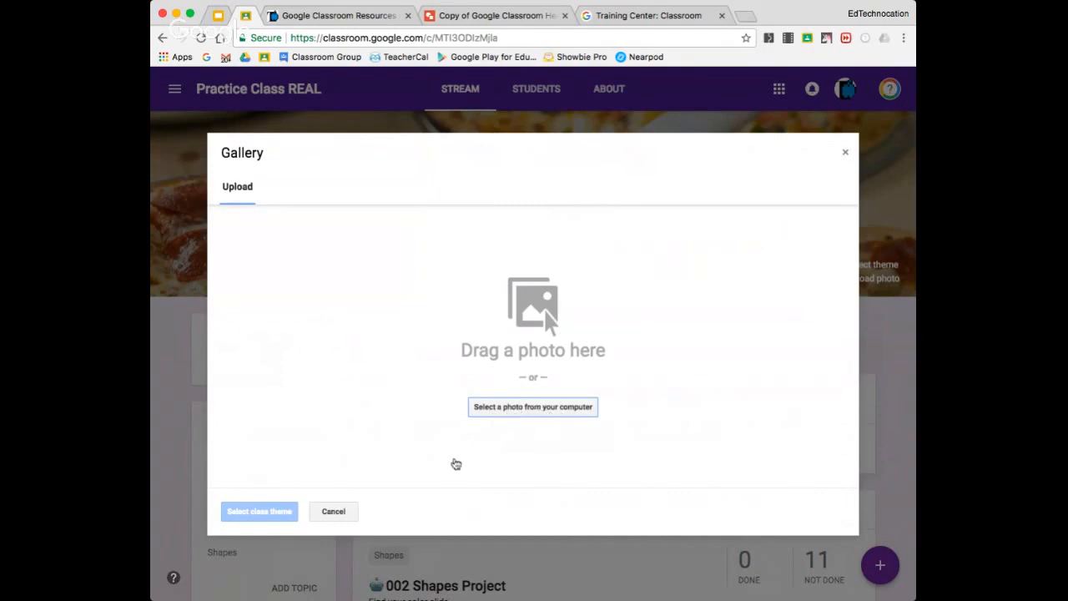
left_click(346, 510)
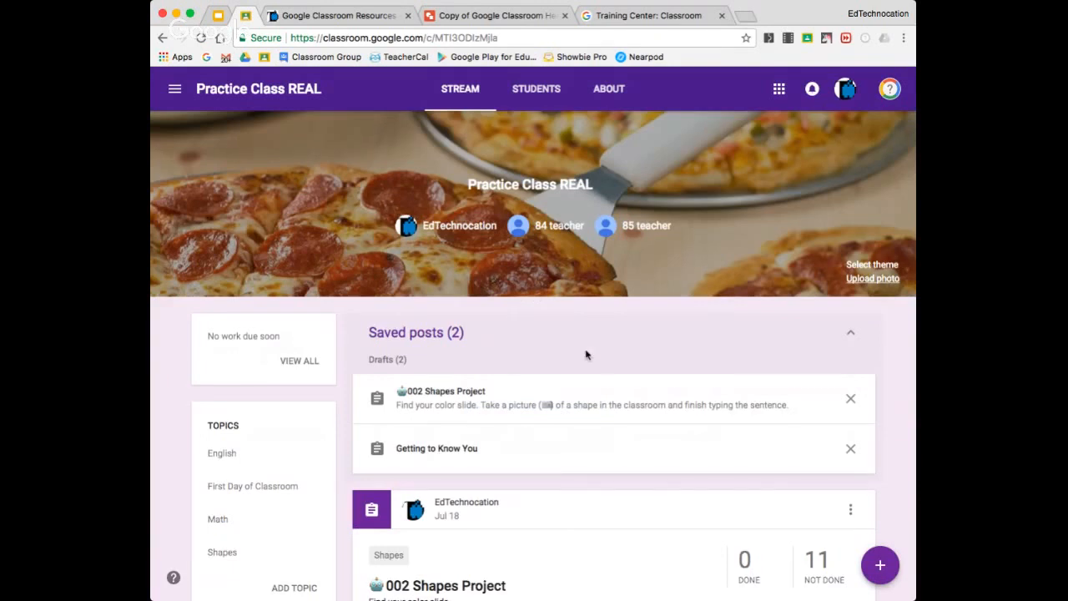
left_click(225, 17)
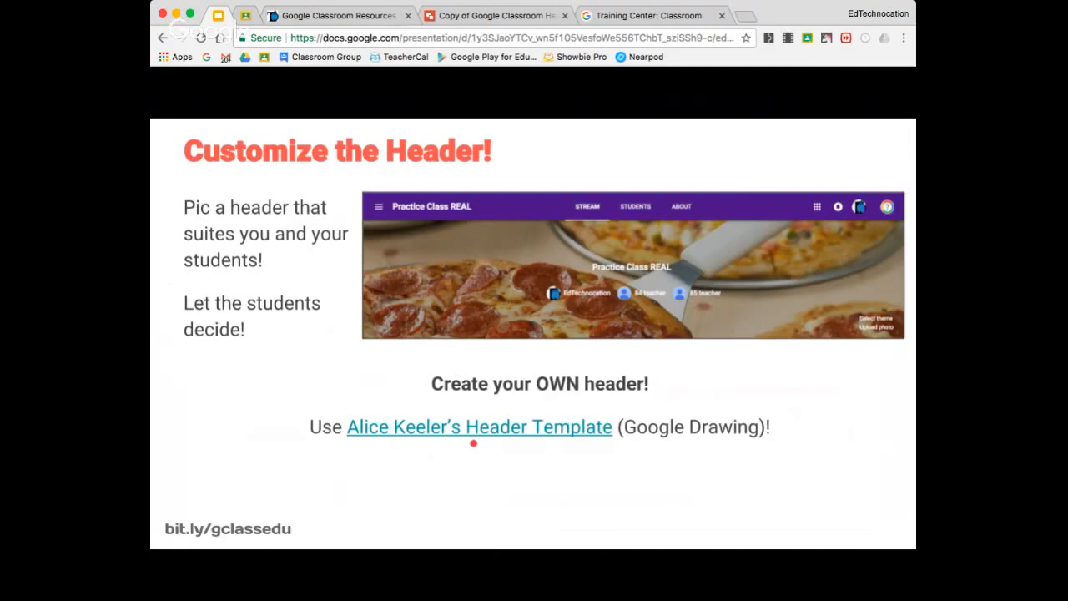
- Advance three slides to 'Assign work to students', then switch back to Practice Class REAL
key("Right")
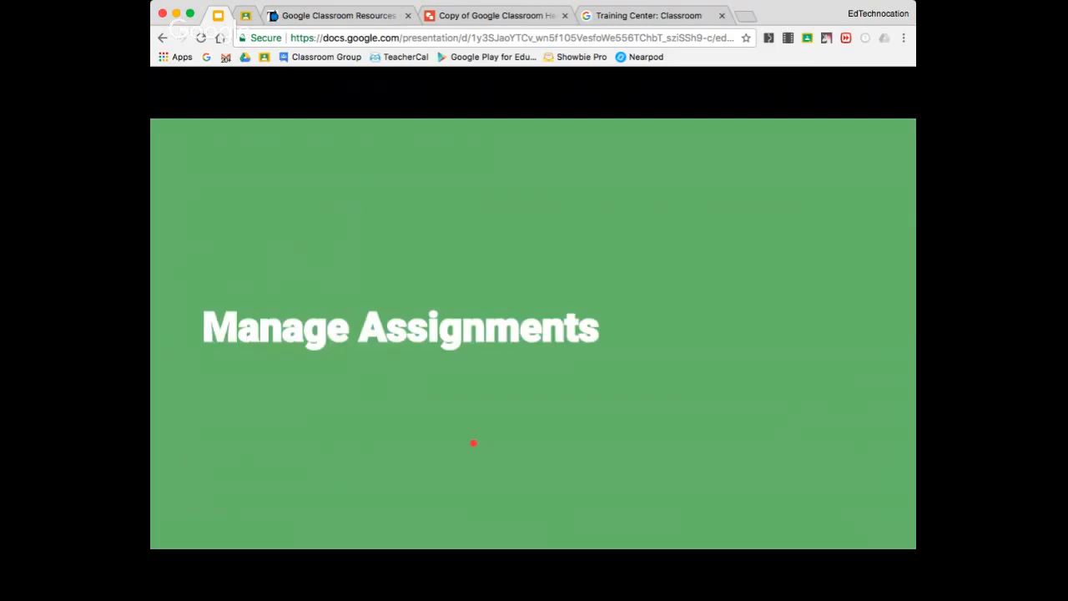
key("Right")
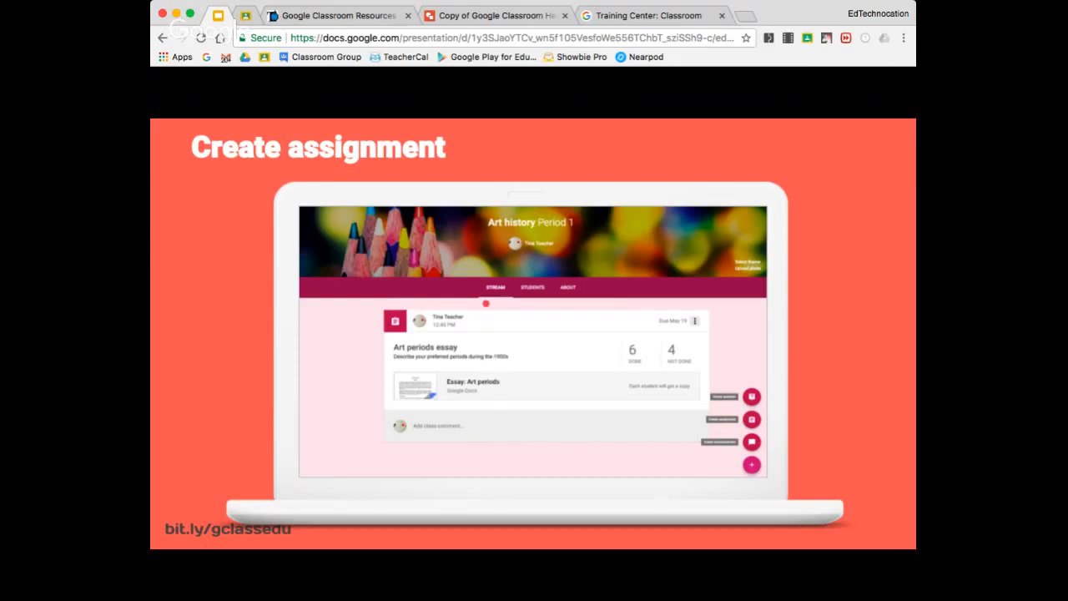
key("Right")
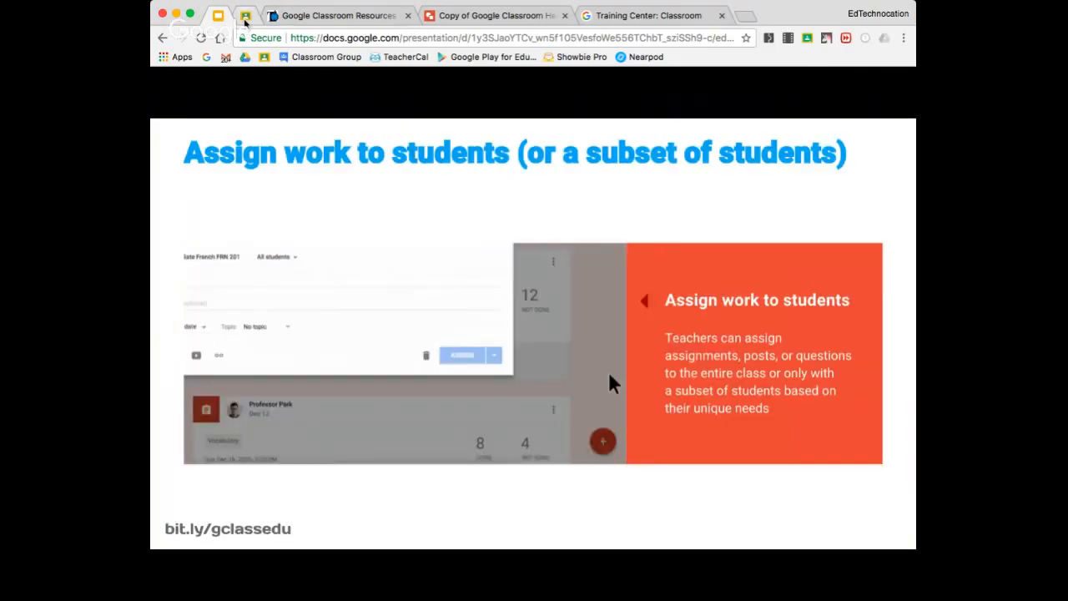
left_click(245, 18)
- Open the Getting to Know You draft and keep its Doc on 'Make a copy for each student'
left_click(496, 448)
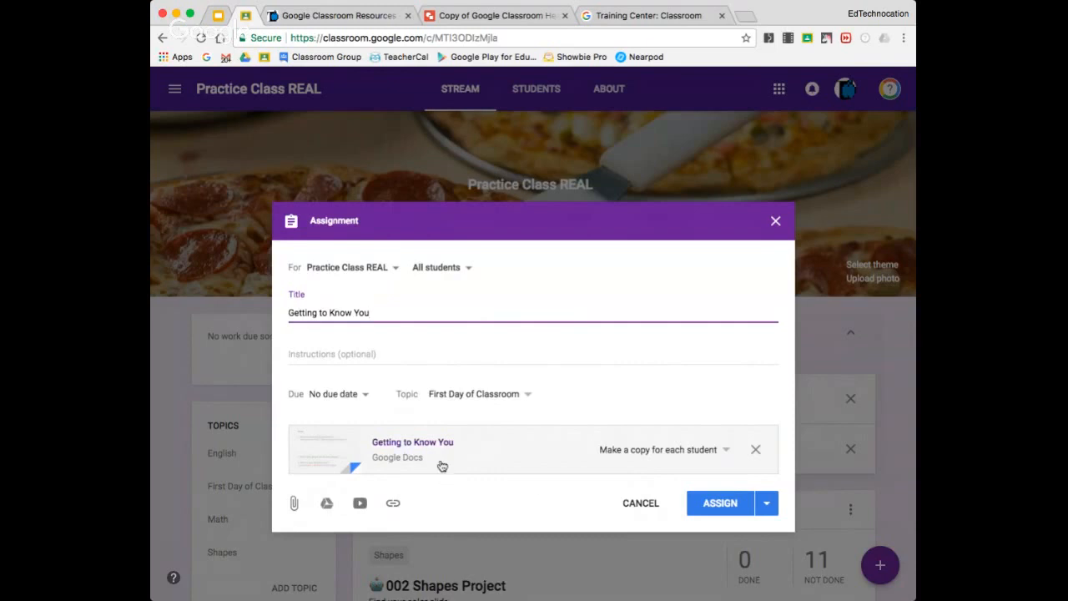
left_click(726, 451)
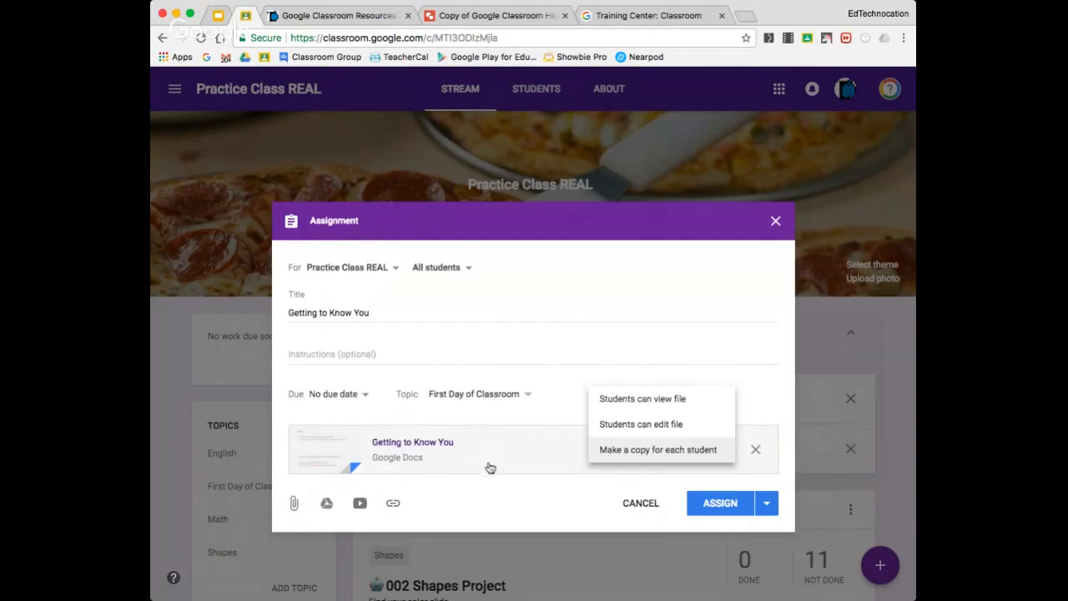
left_click(488, 502)
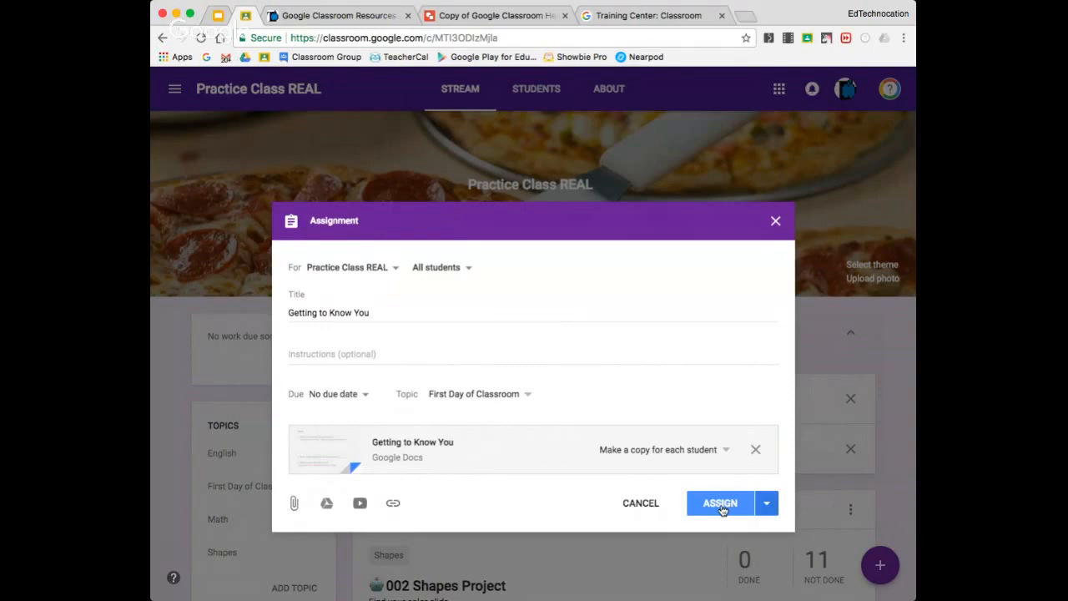
- Replace All students with only 1, 10, 14 and 2 student as the assignment's recipients
left_click(469, 269)
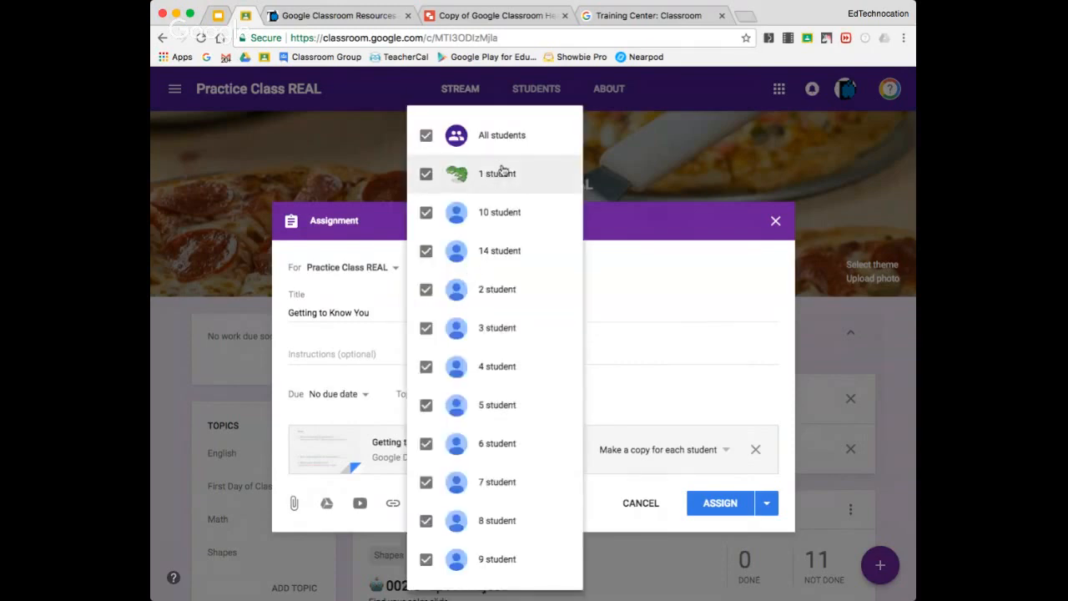
scroll(493, 452, "down", 2)
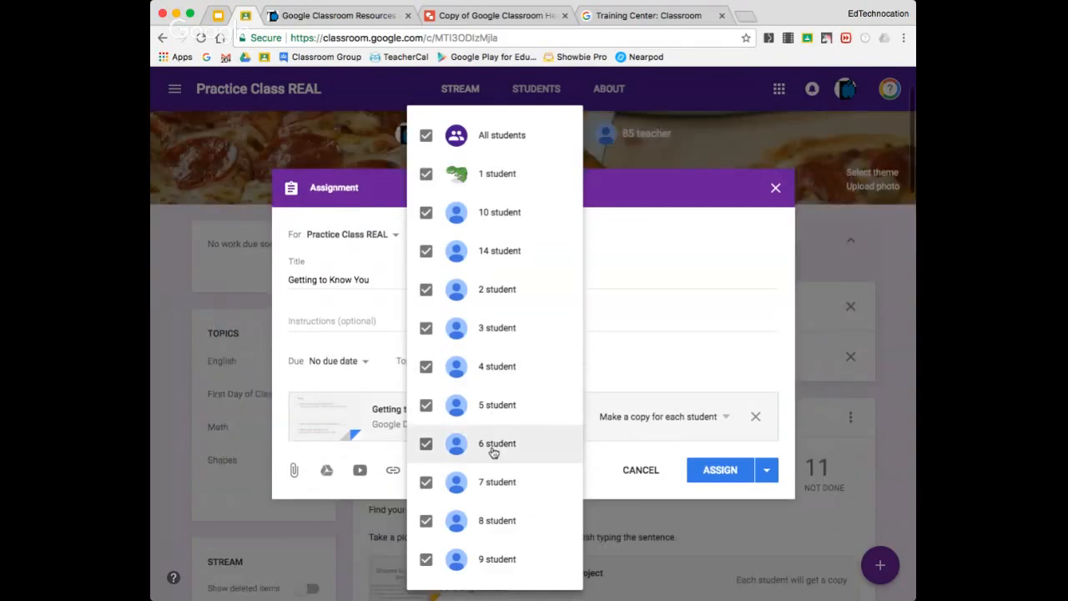
scroll(493, 452, "down", 1)
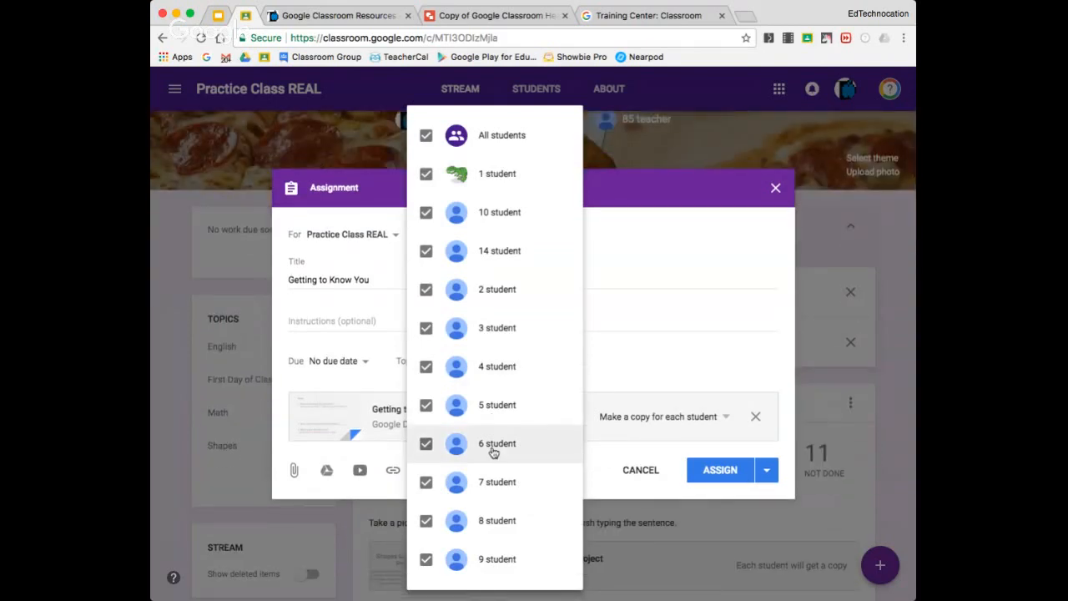
scroll(456, 209, "up", 5)
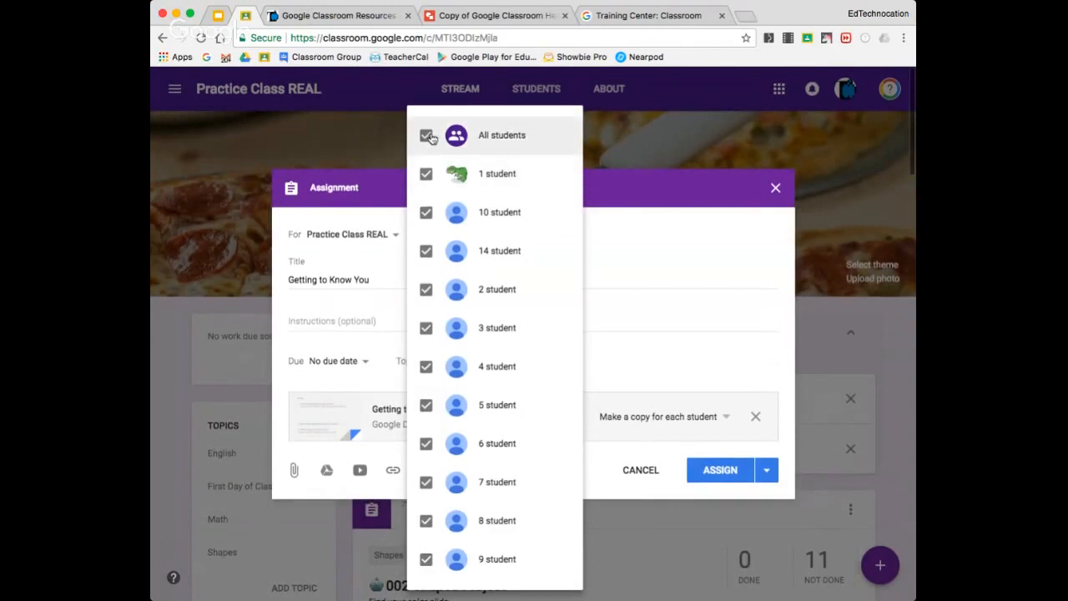
left_click(426, 136)
left_click(427, 174)
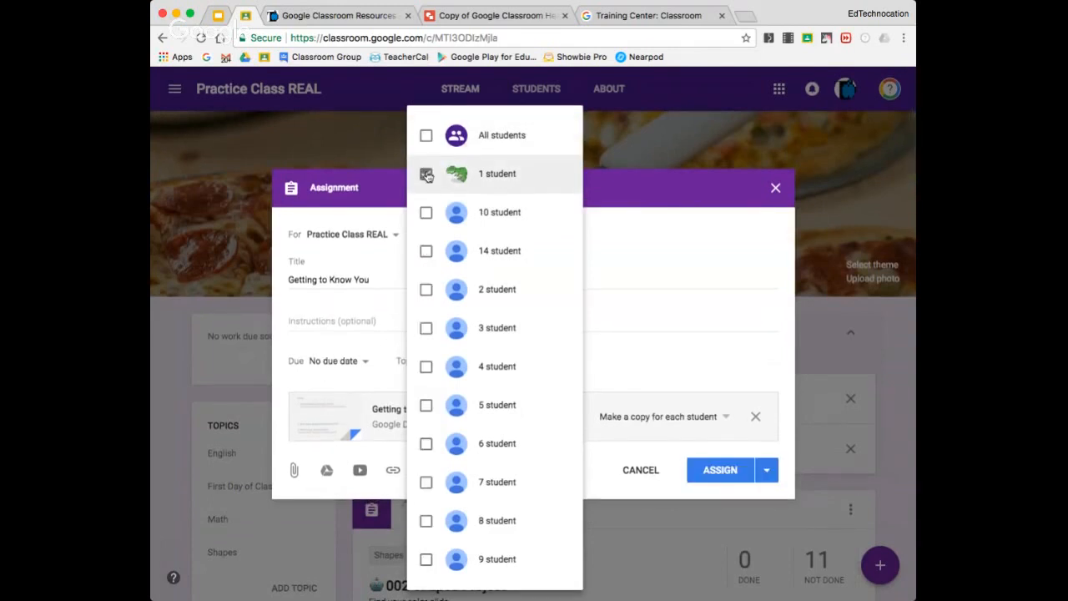
left_click(426, 213)
left_click(426, 251)
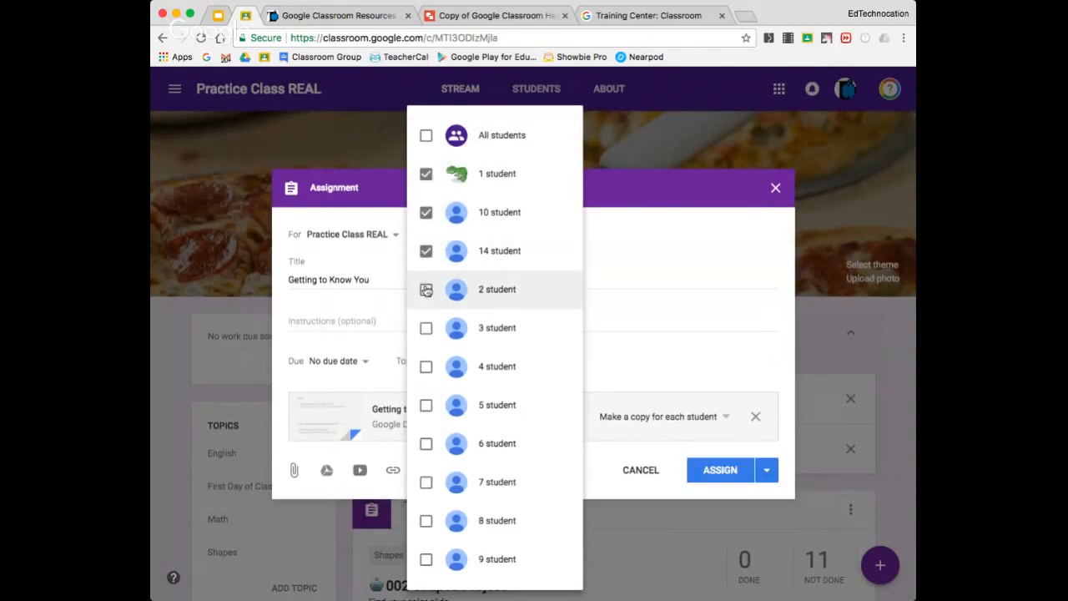
left_click(425, 290)
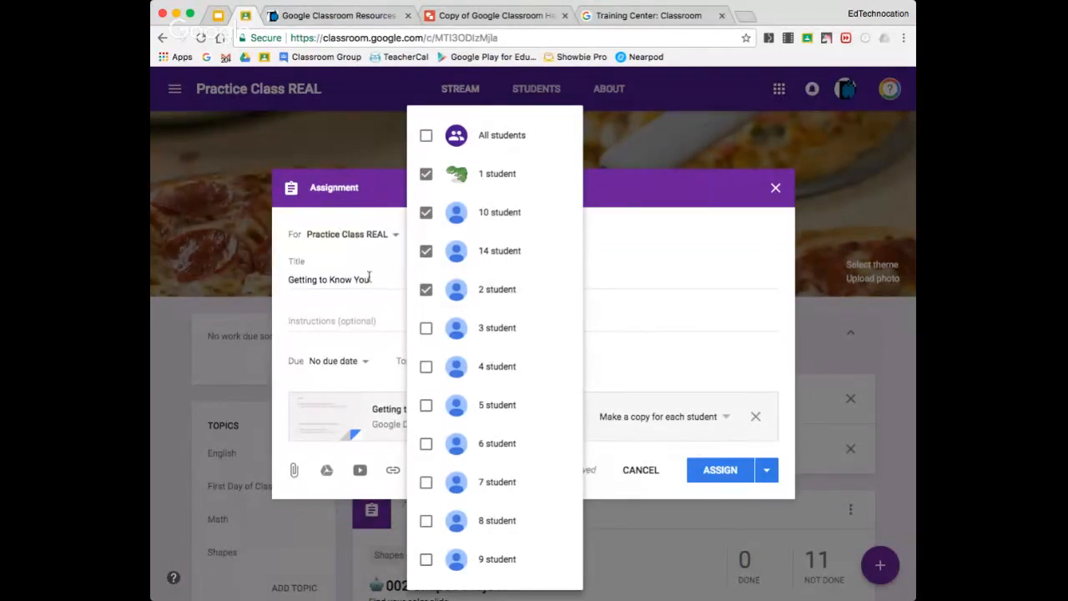
left_click(666, 324)
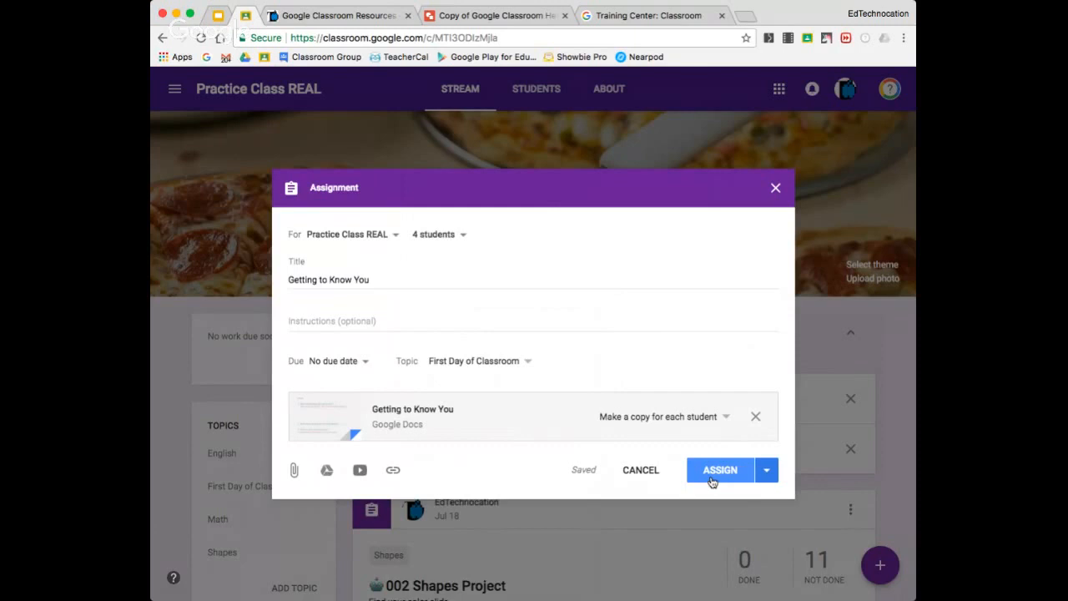
- Reopen the recipient list, toggle All students, and tick 3, 4 and 6 student
left_click(463, 235)
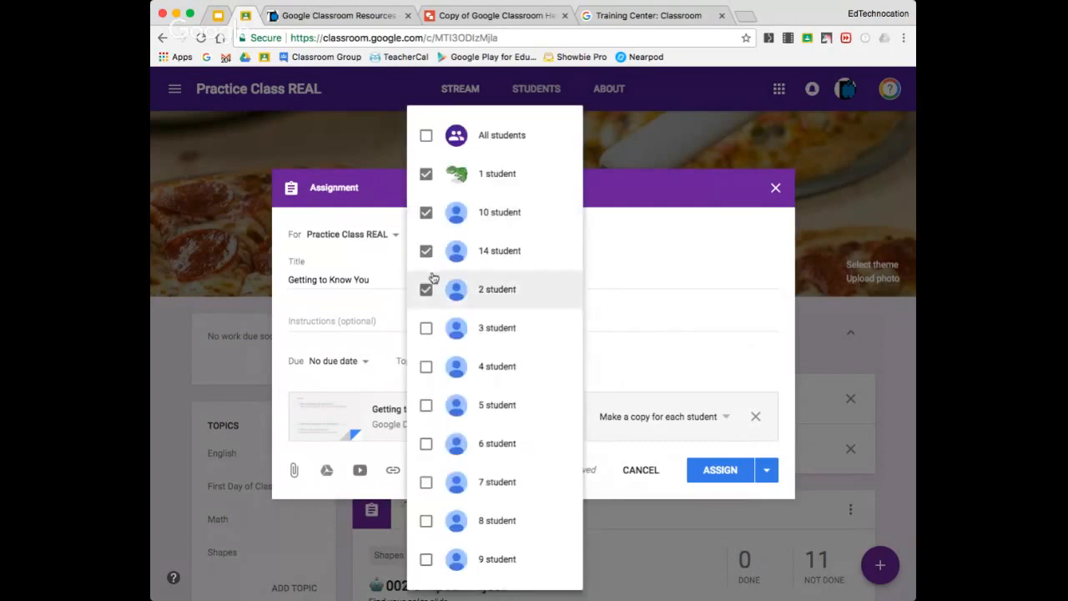
left_click(426, 138)
left_click(427, 140)
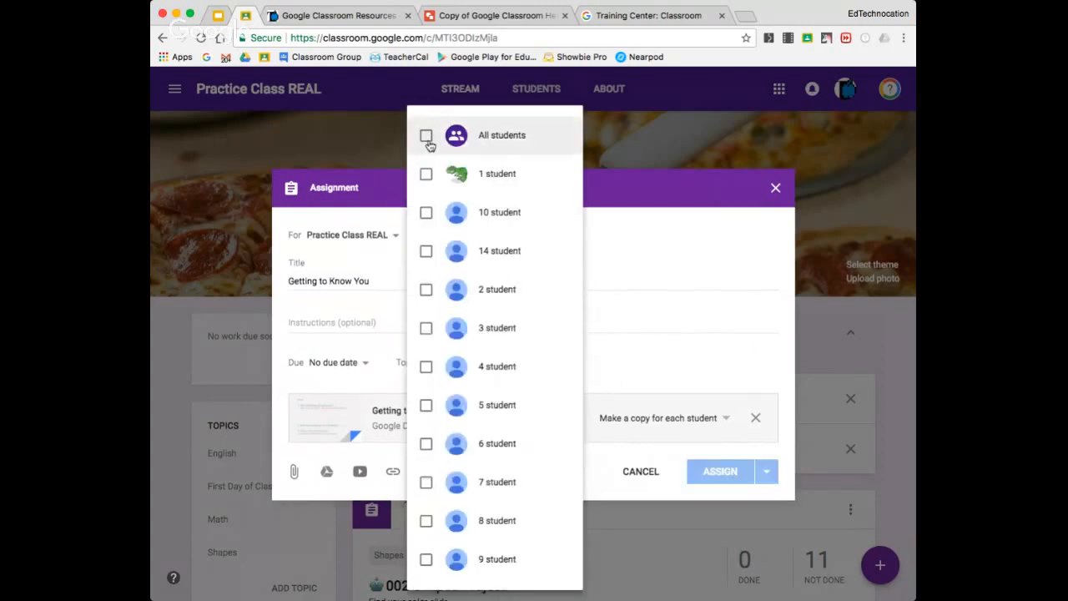
left_click(426, 327)
left_click(426, 366)
left_click(427, 445)
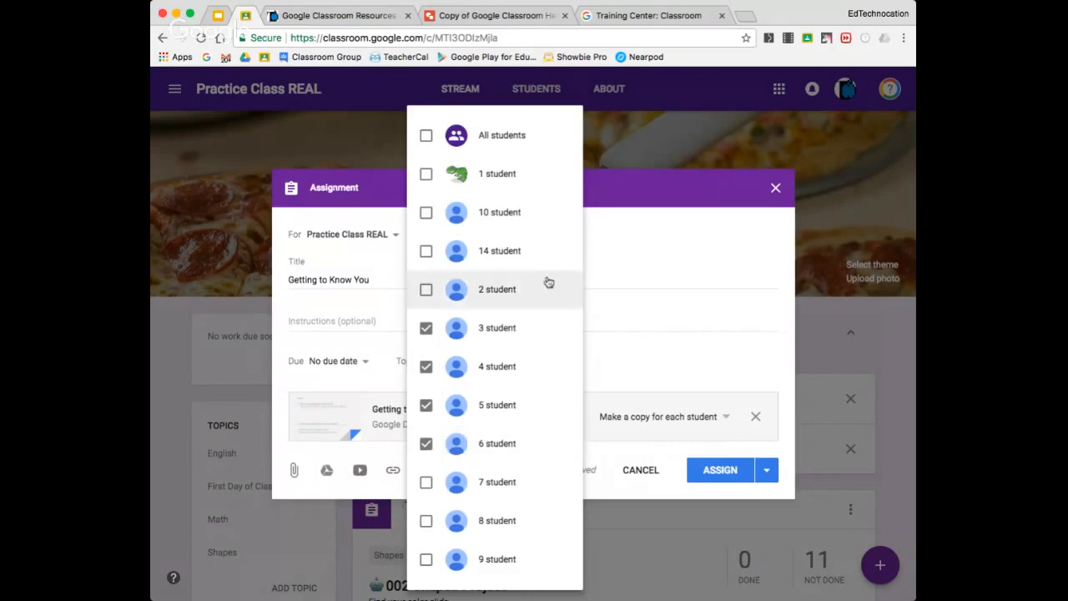
left_click(617, 241)
- Check then uncheck All students so the assignment reads 0 students
left_click(457, 238)
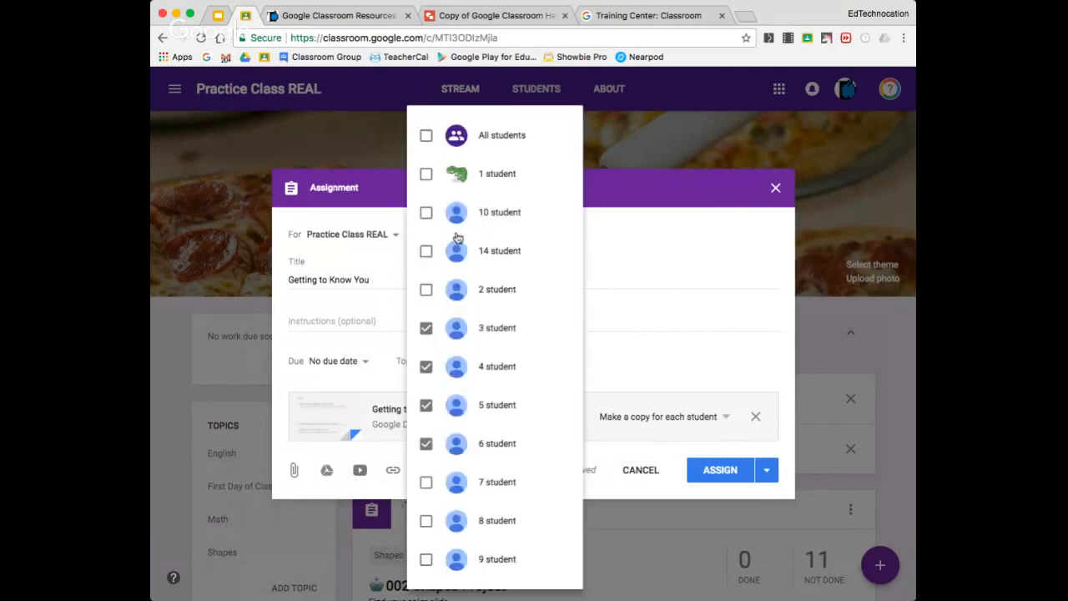
left_click(426, 136)
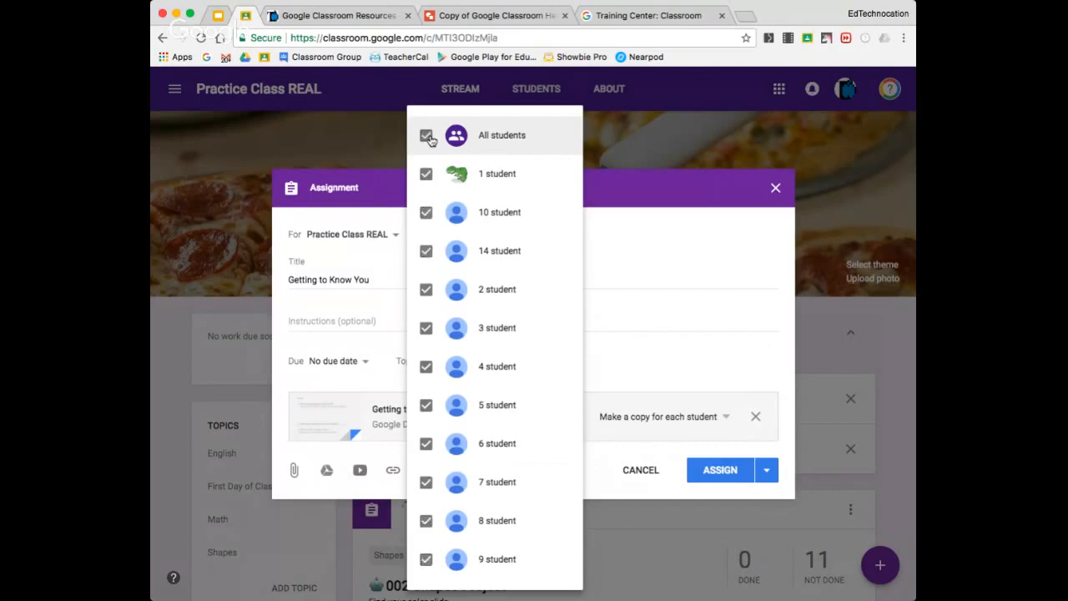
left_click(427, 136)
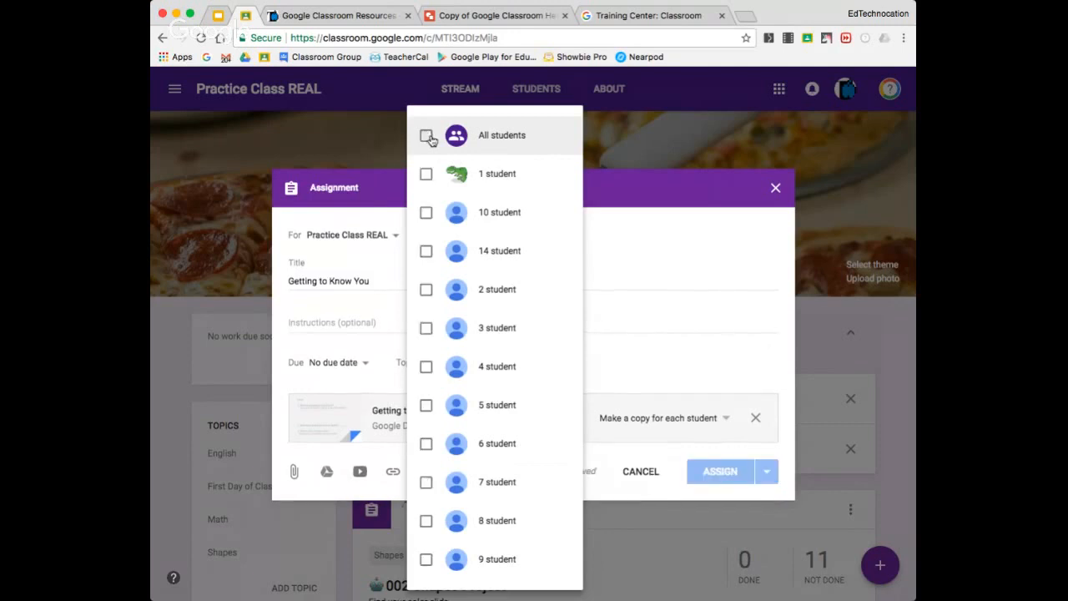
left_click(641, 241)
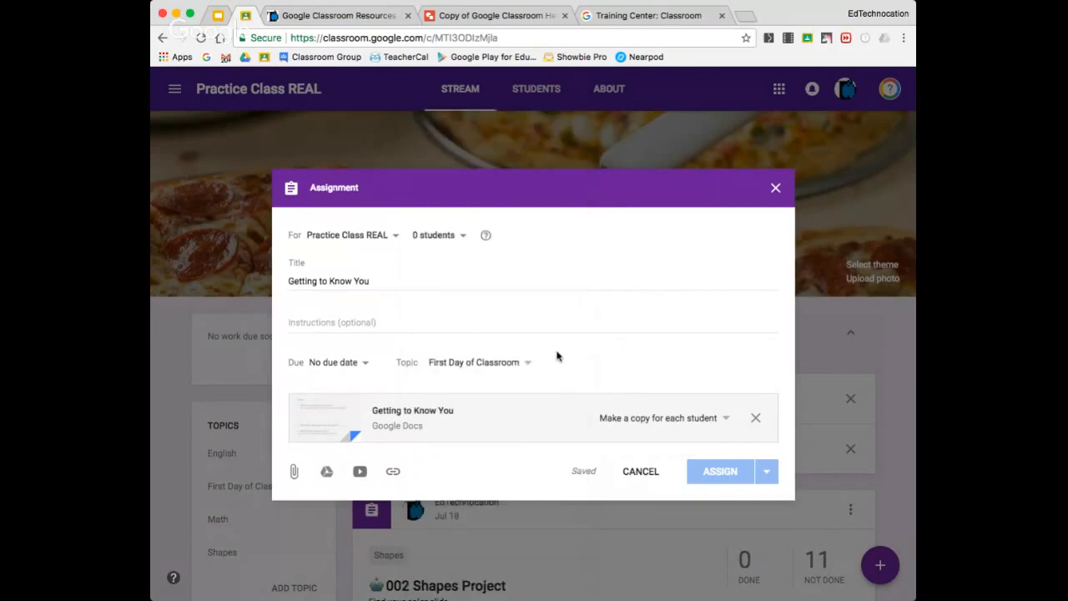
- Advance the slides to 'Track and grade student's work', then return to the Getting to Know You draft
left_click(219, 15)
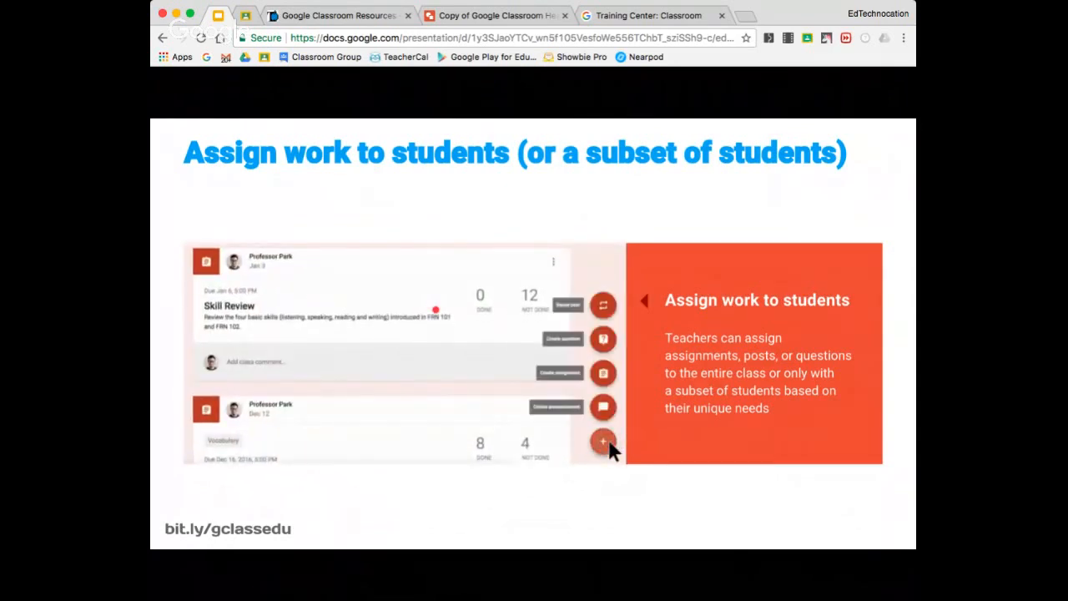
key("Right")
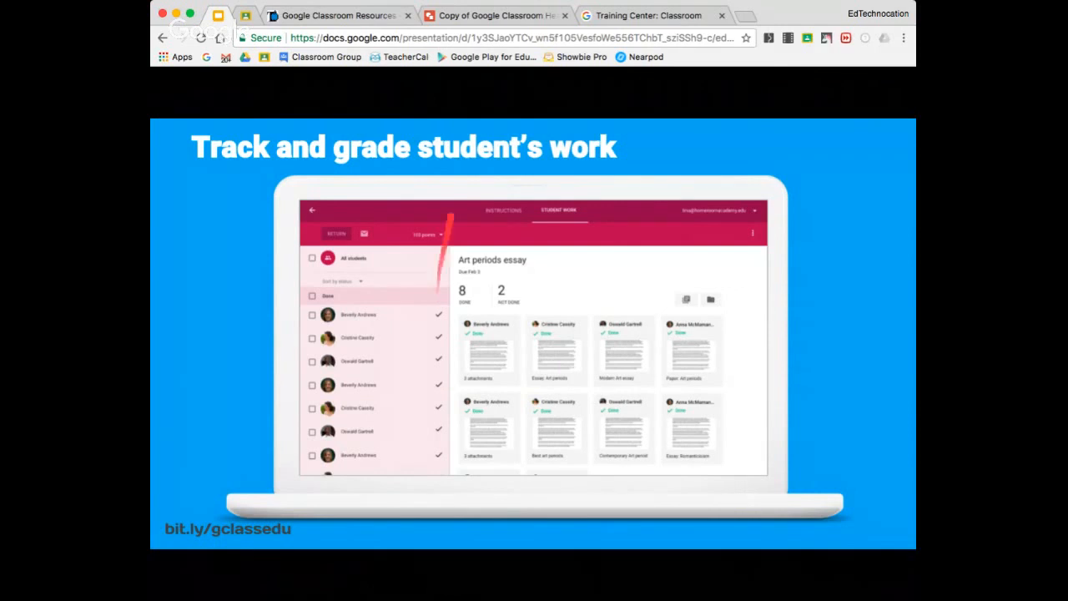
left_click(253, 21)
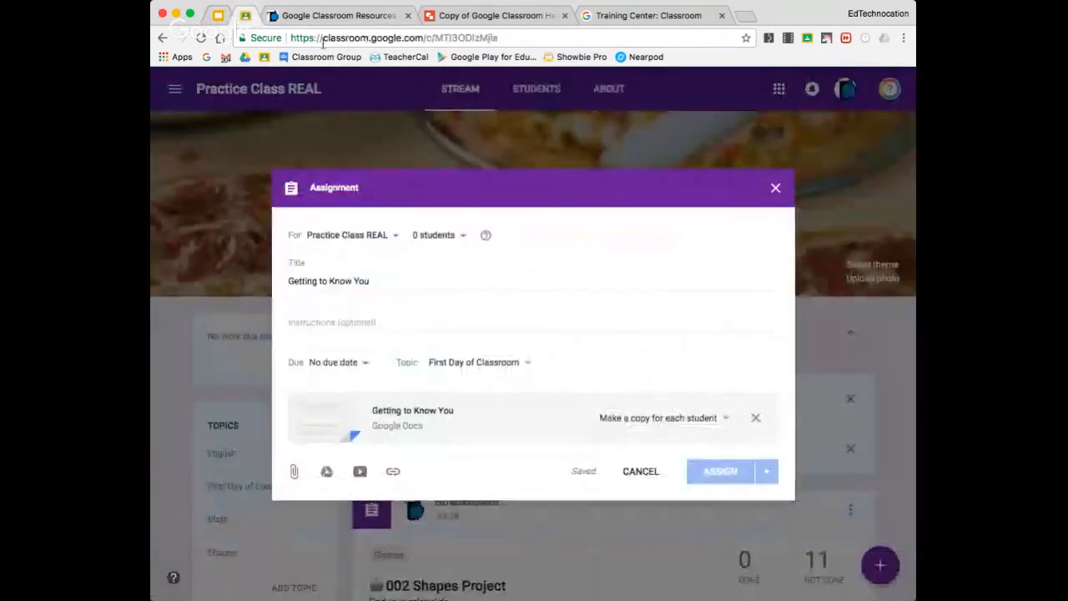
- Discard the unfinished assignment and open the 002 Shapes Project from the class stream
left_click(774, 185)
scroll(769, 207, "down", 5)
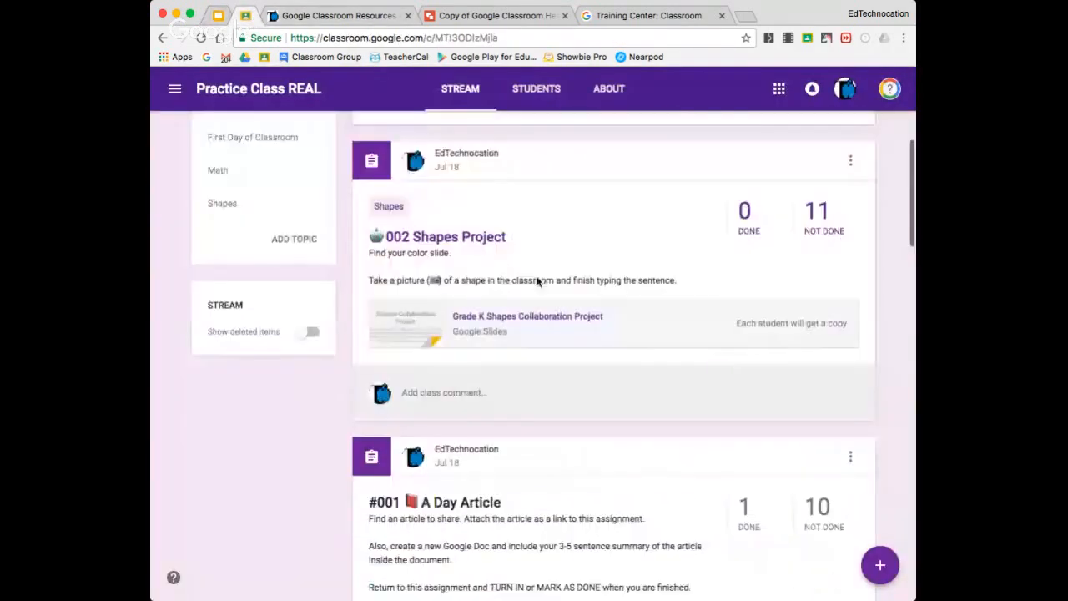
left_click(484, 241)
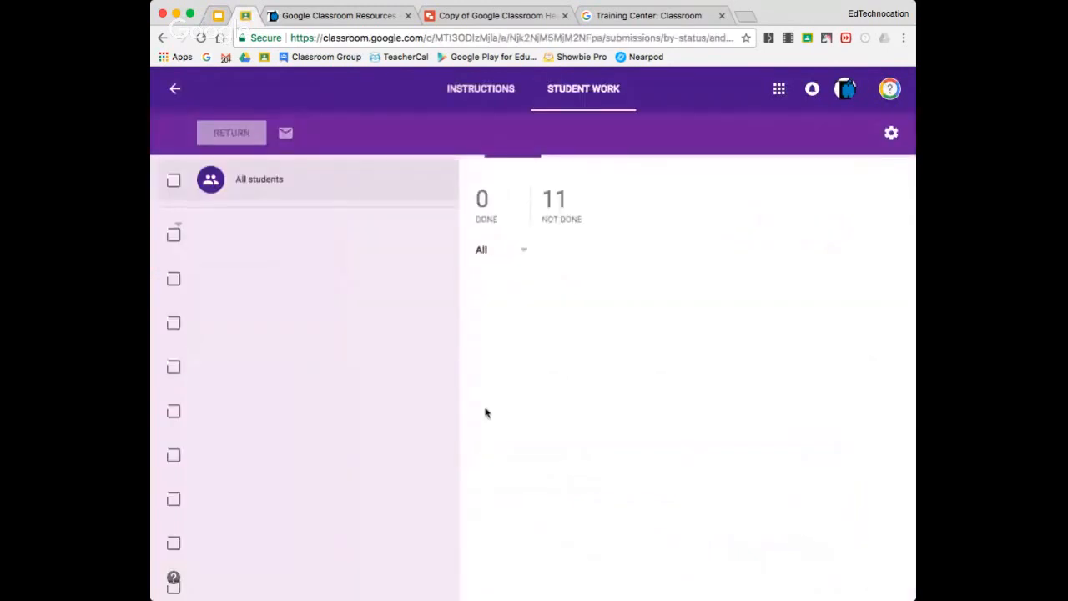
- Review the 002 Shapes Project's student work, then return to the Slides presentation
scroll(486, 410, "down", 1)
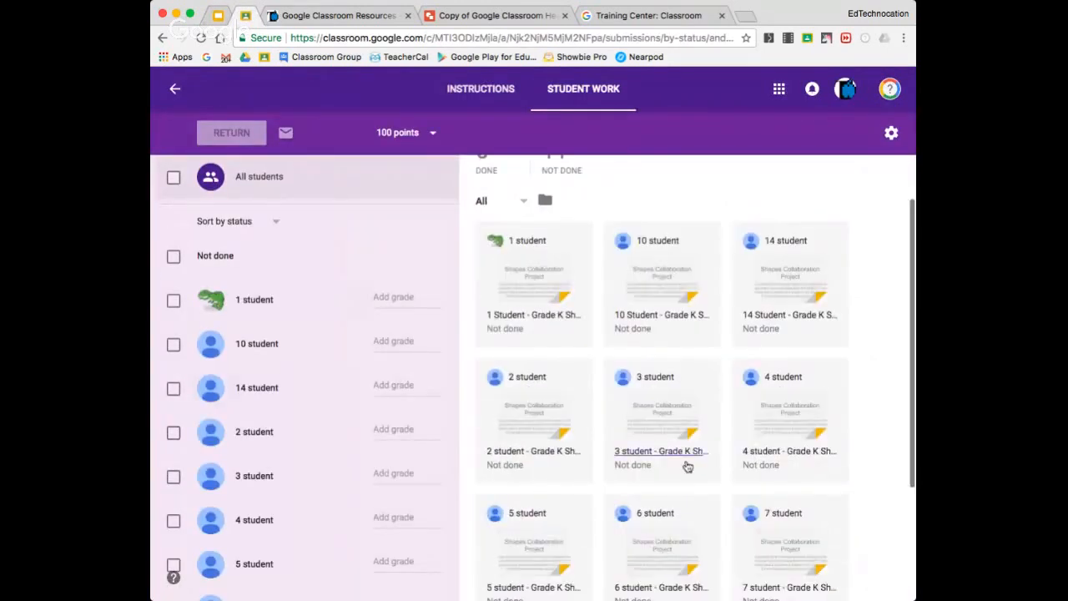
scroll(291, 350, "down", 2)
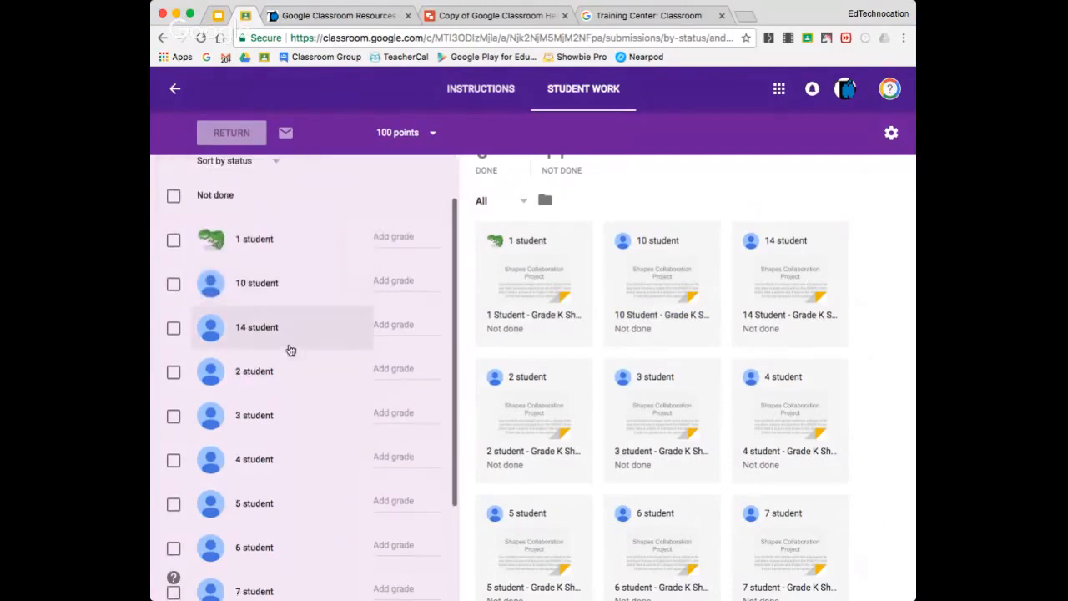
scroll(290, 350, "up", 2)
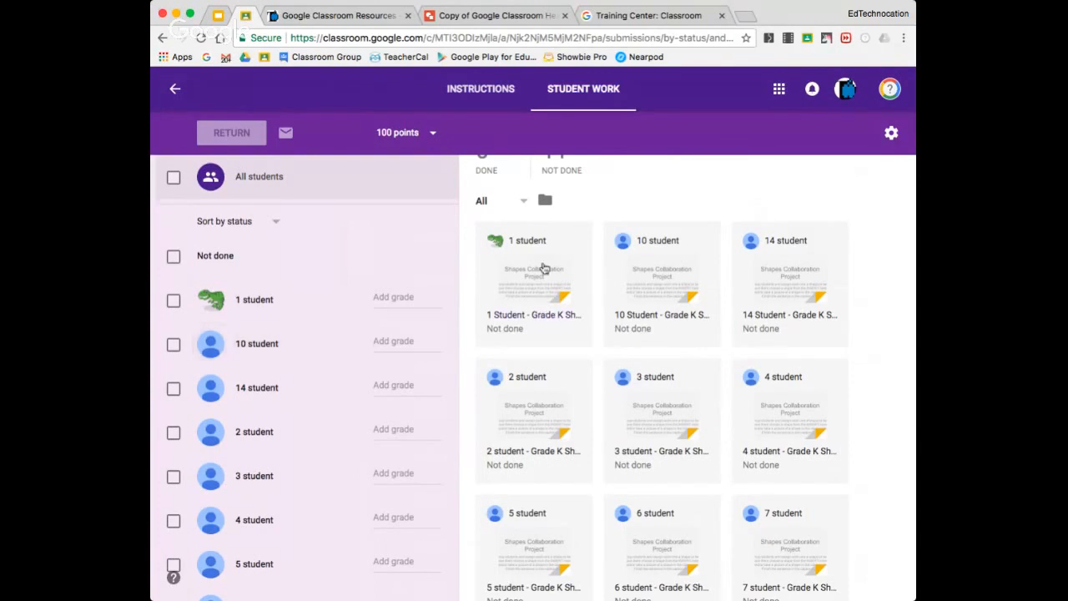
scroll(541, 265, "down", 1)
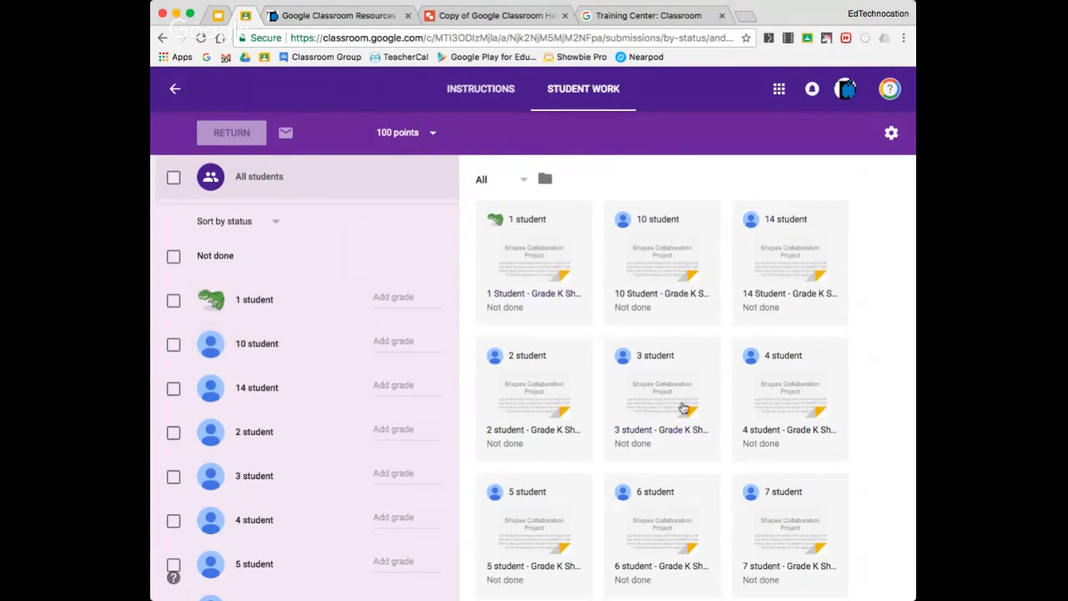
scroll(516, 399, "down", 1)
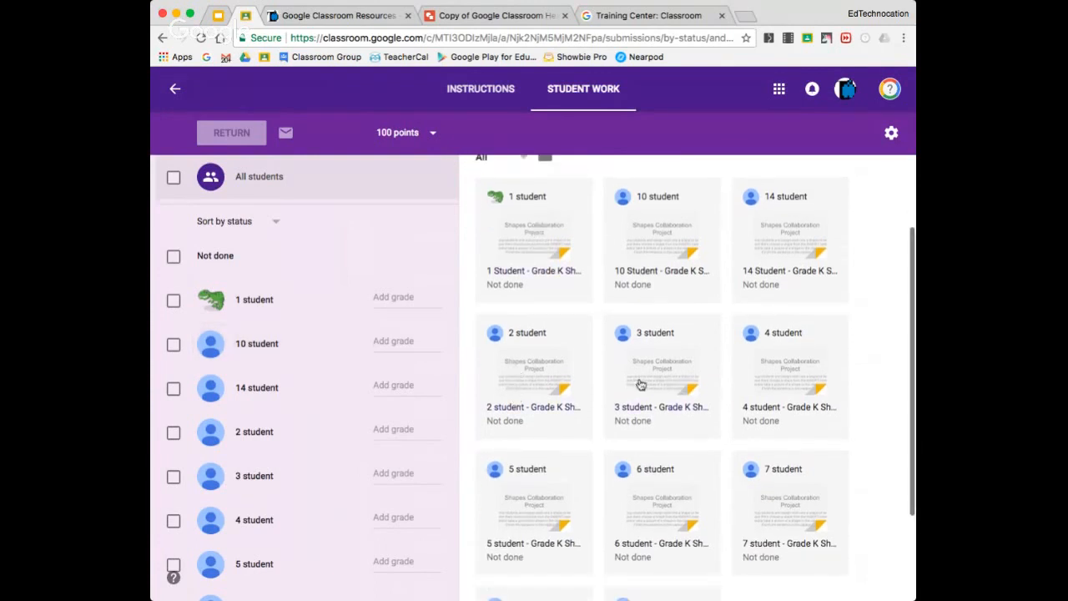
scroll(492, 423, "up", 2)
scroll(517, 332, "up", 1)
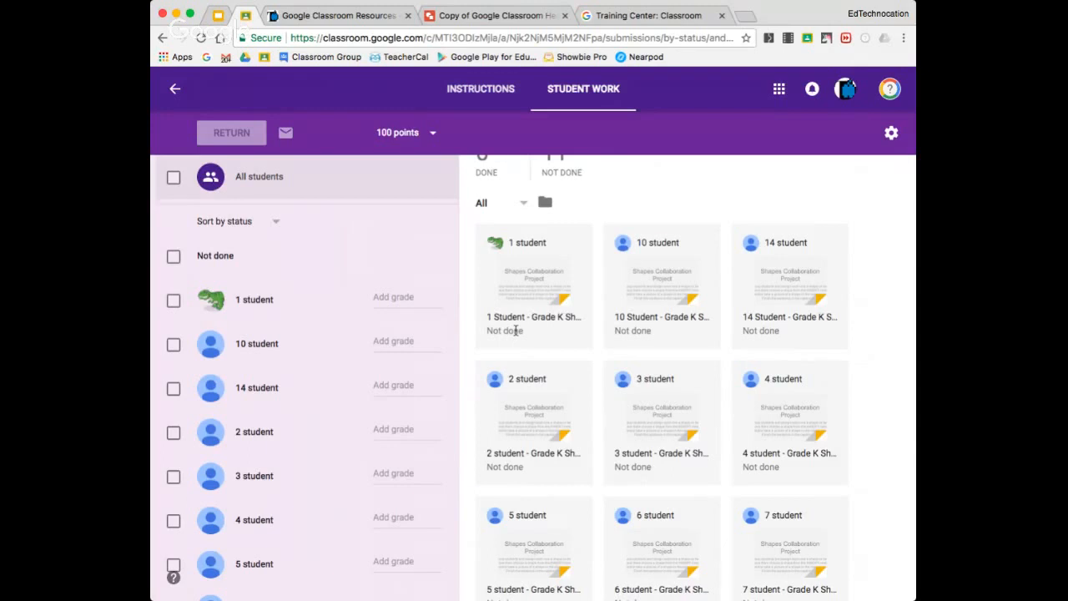
scroll(515, 331, "up", 2)
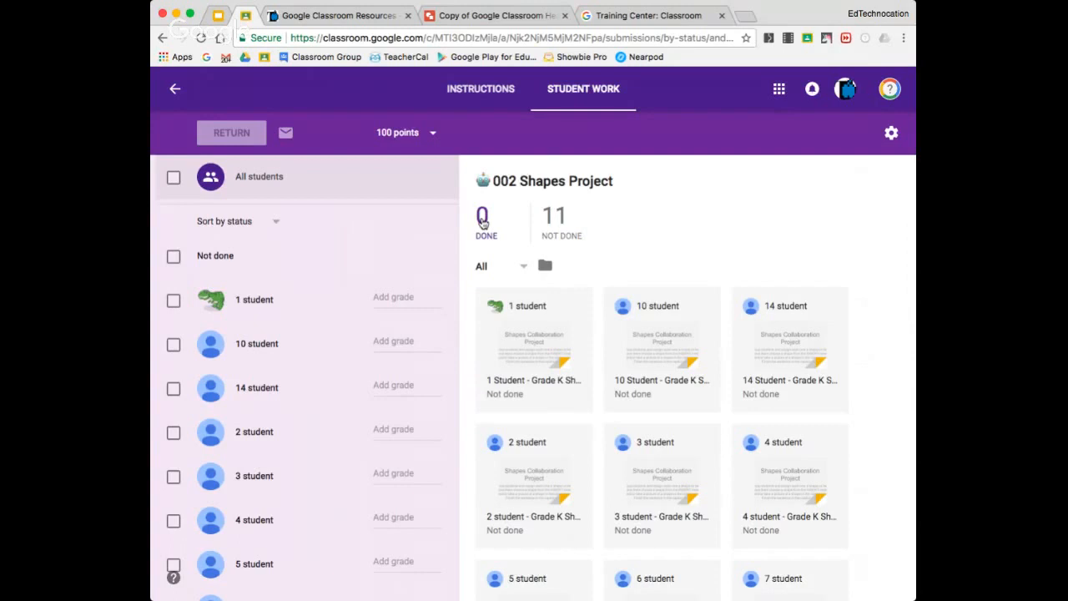
scroll(286, 350, "down", 3)
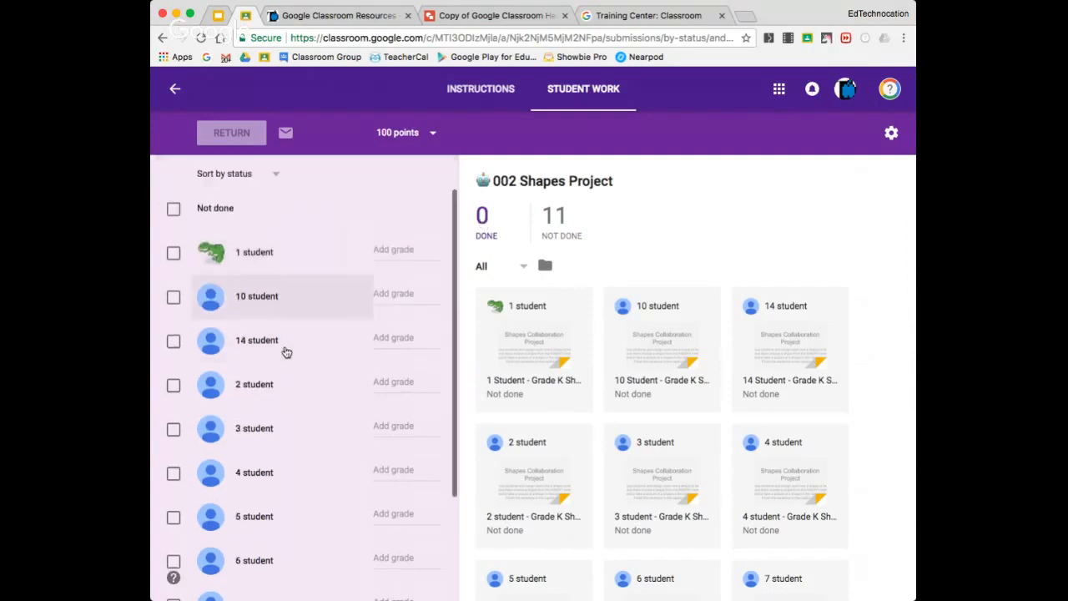
scroll(287, 352, "up", 3)
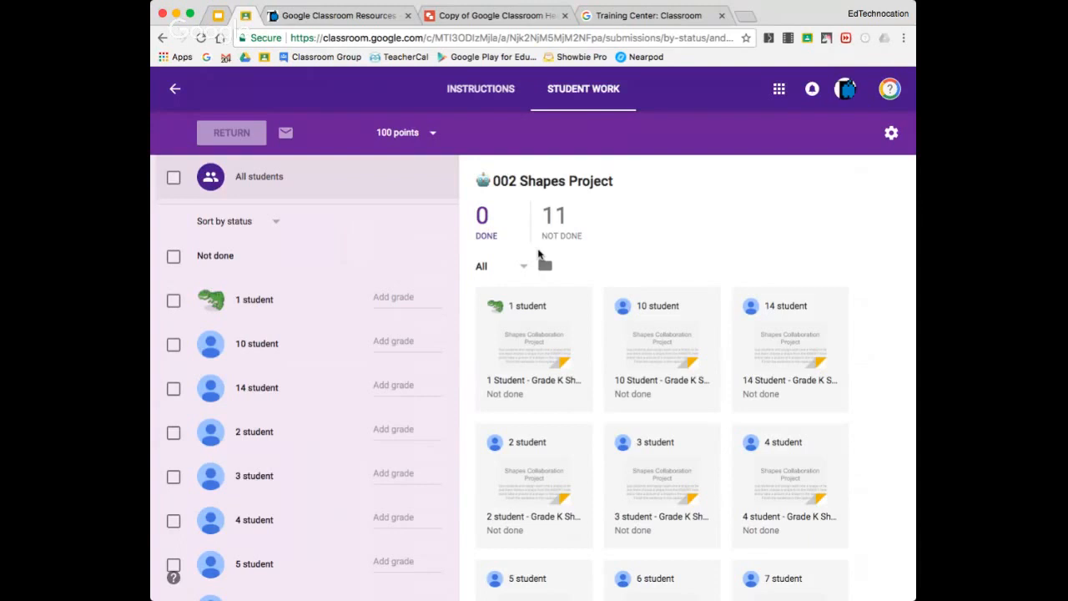
left_click(219, 16)
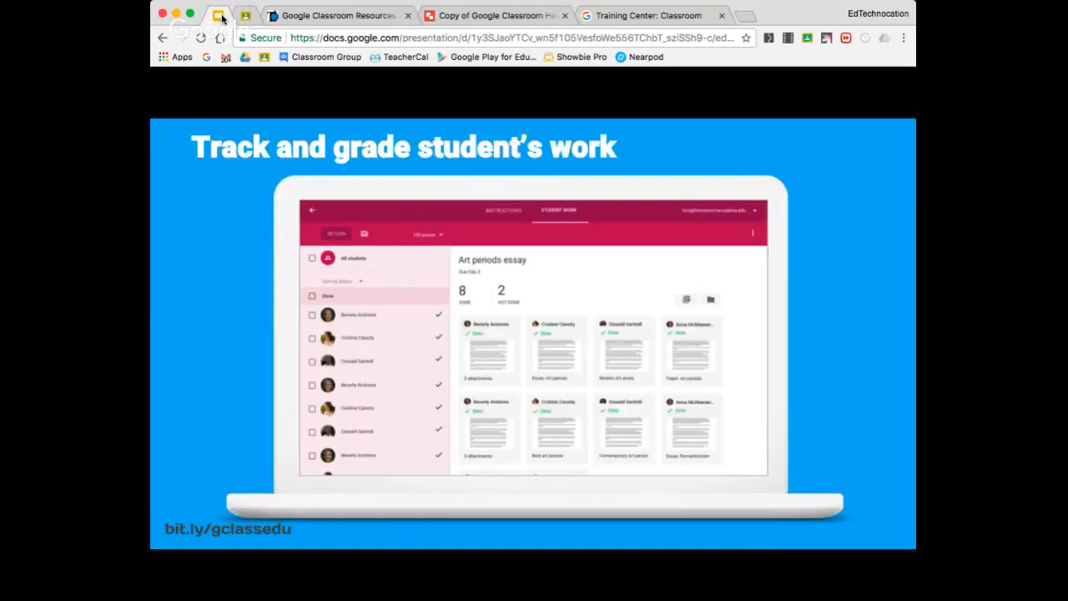
- Advance to the next slide, 'Single view of Students work'
left_click(650, 406)
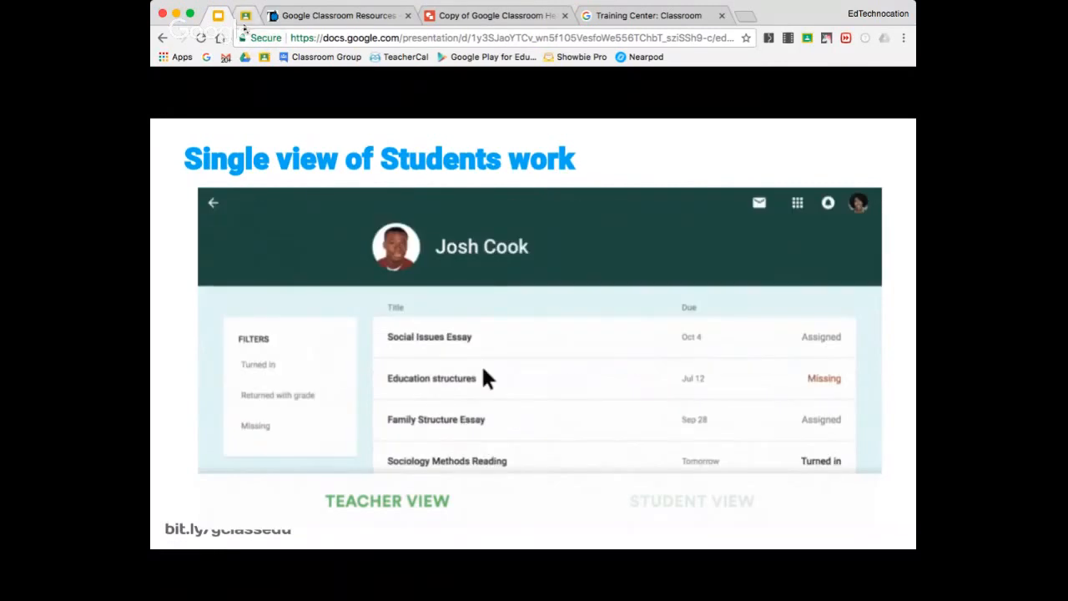
- Return to the Practice Class REAL stream in Classroom and open the STUDENTS roster
left_click(245, 17)
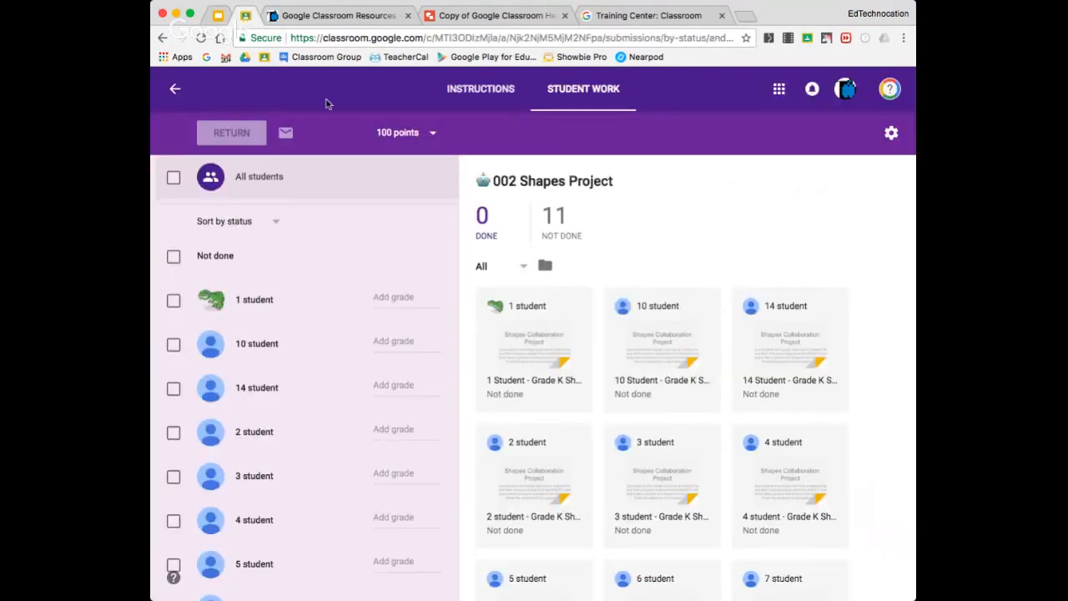
left_click(175, 89)
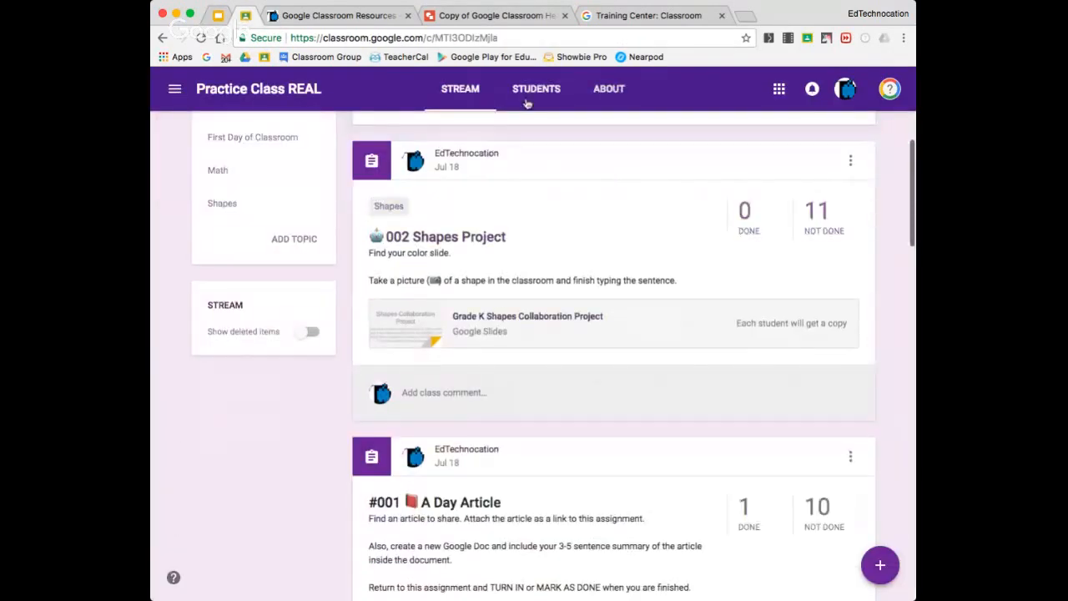
left_click(531, 92)
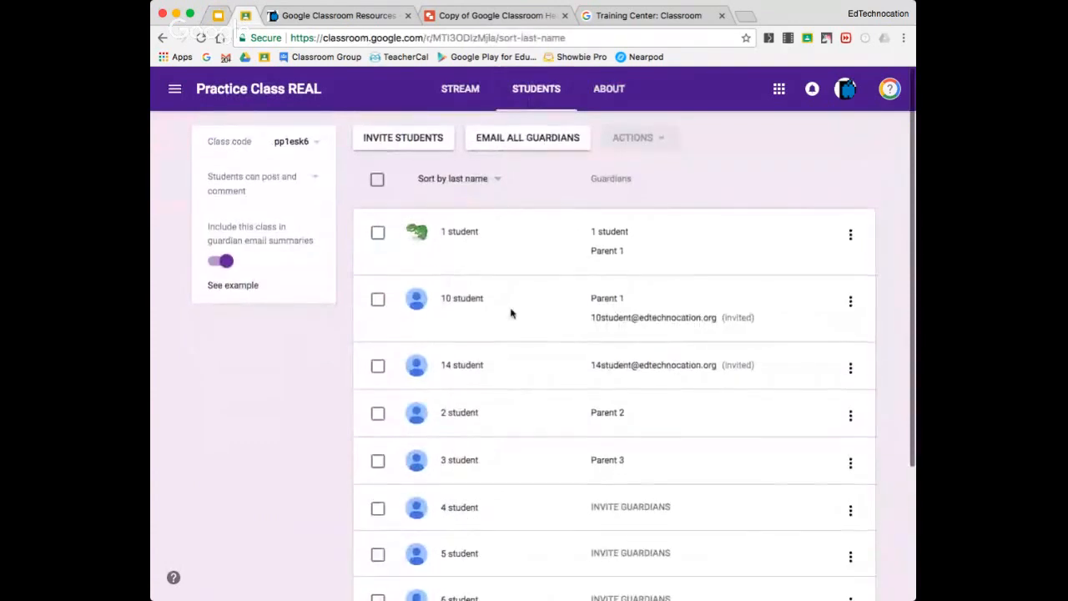
scroll(510, 313, "down", 2)
scroll(510, 312, "down", 1)
scroll(510, 310, "up", 3)
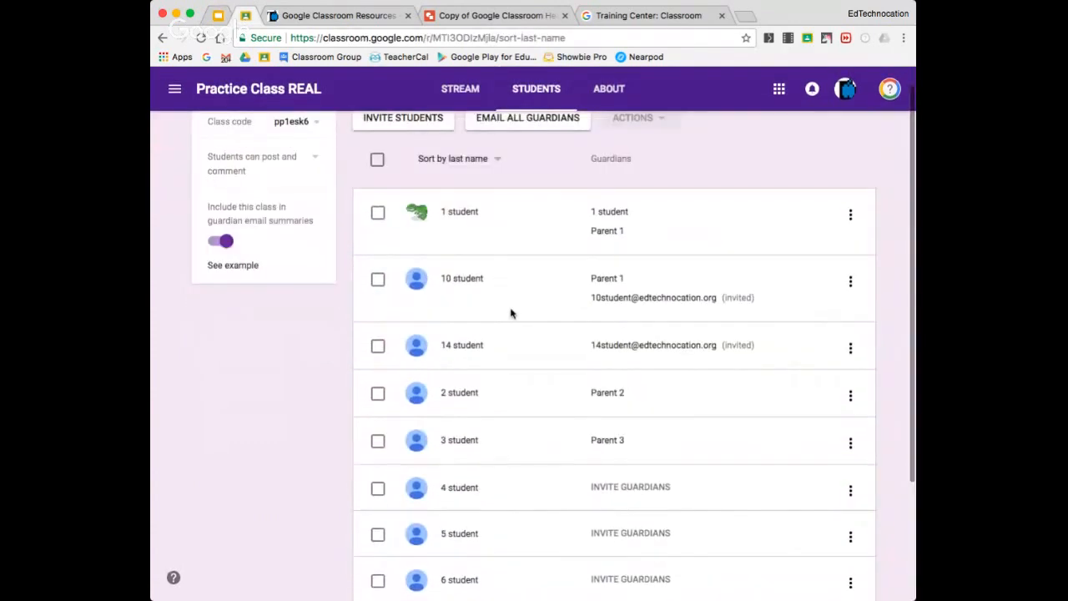
- Open the student's individual work page and scroll through each assignment's due date and status
left_click(458, 213)
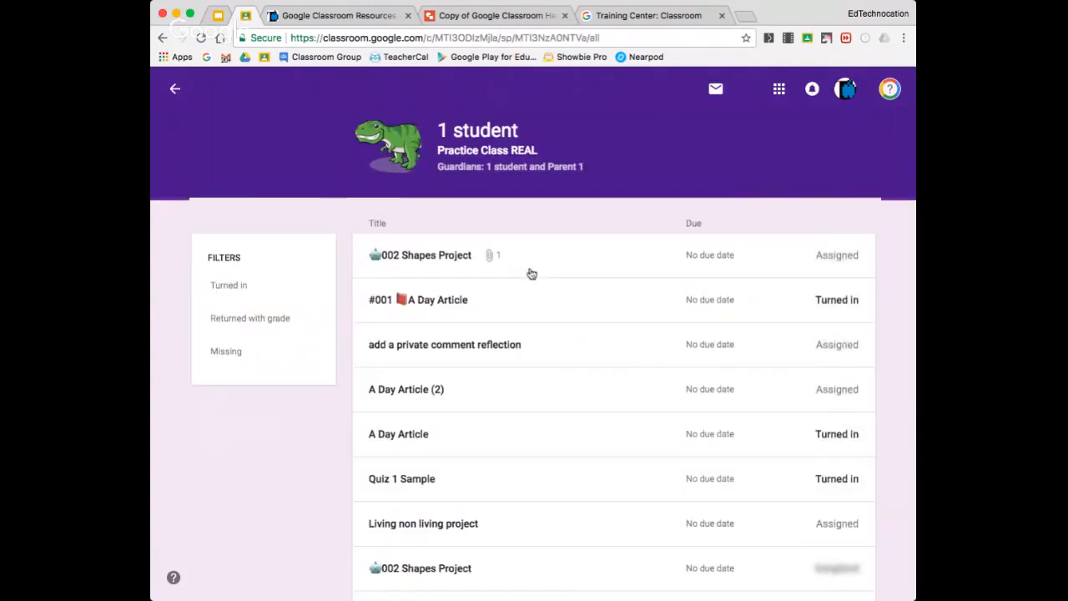
scroll(531, 273, "down", 2)
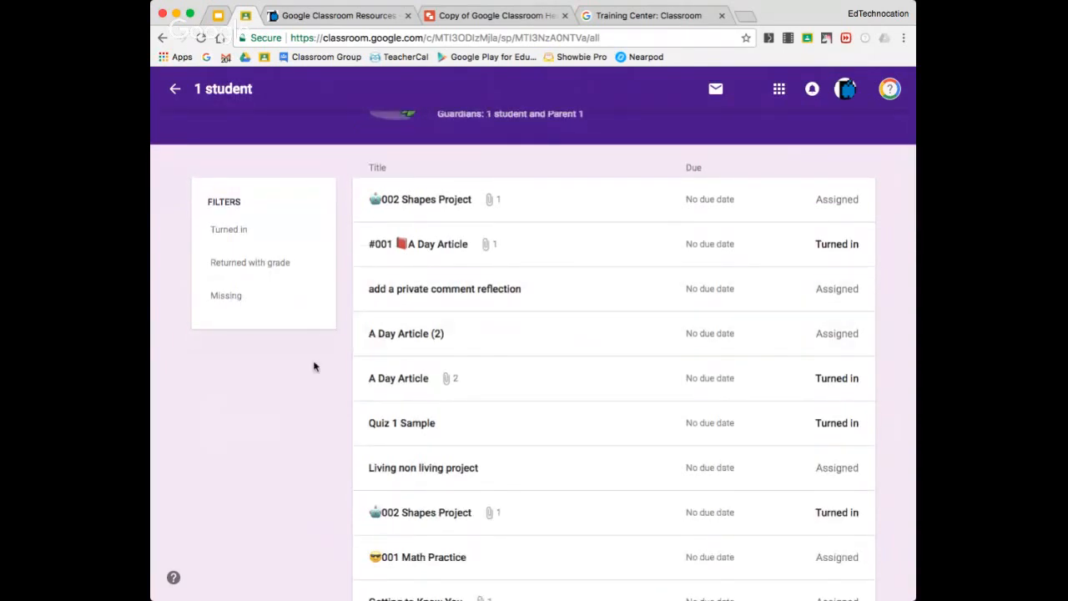
scroll(501, 277, "up", 1)
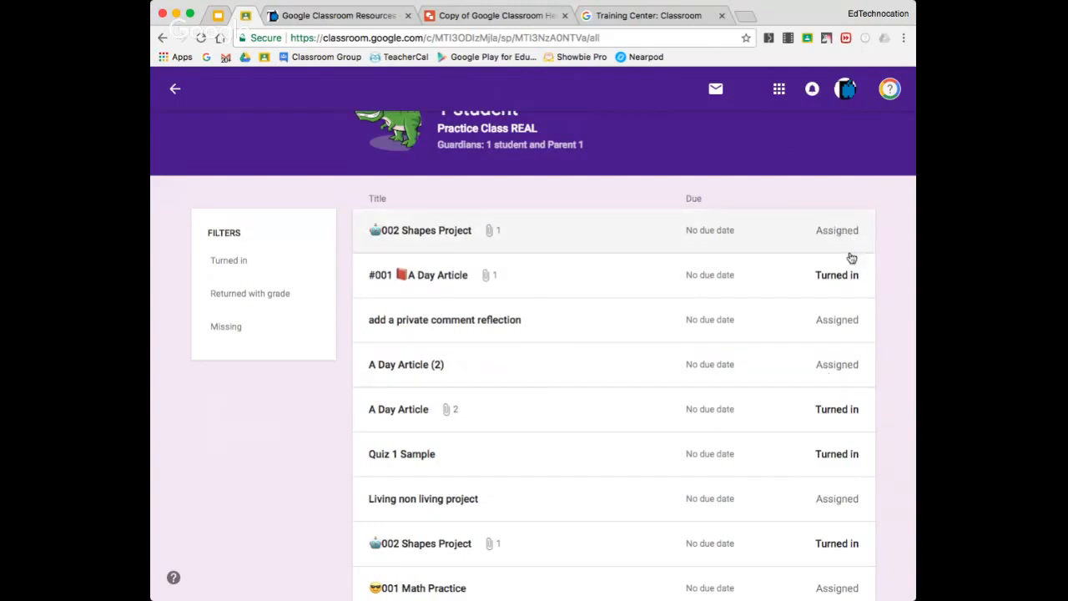
scroll(870, 309, "down", 2)
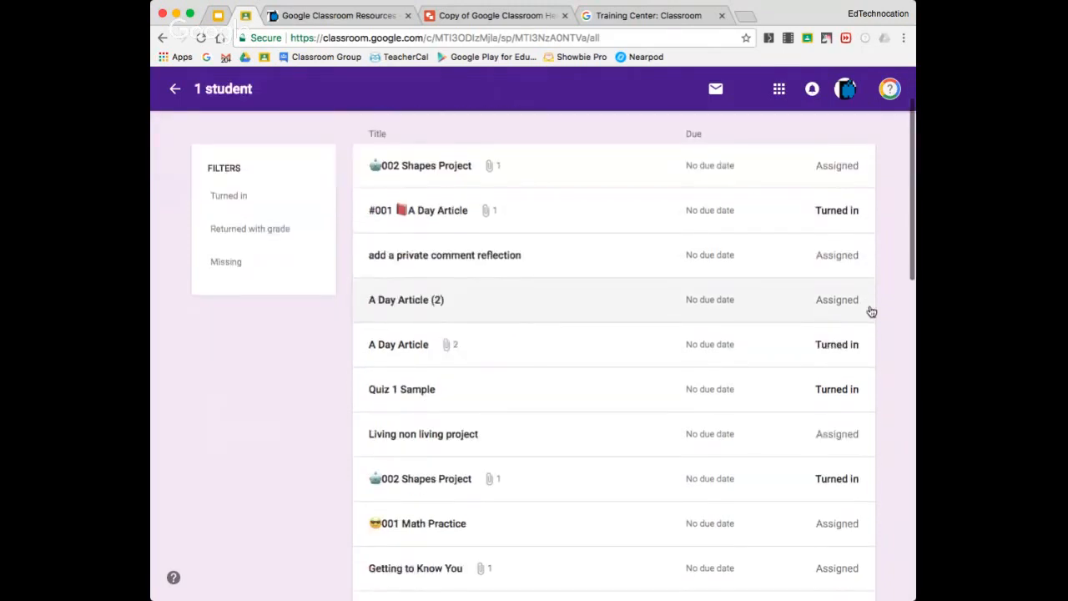
scroll(871, 311, "down", 10)
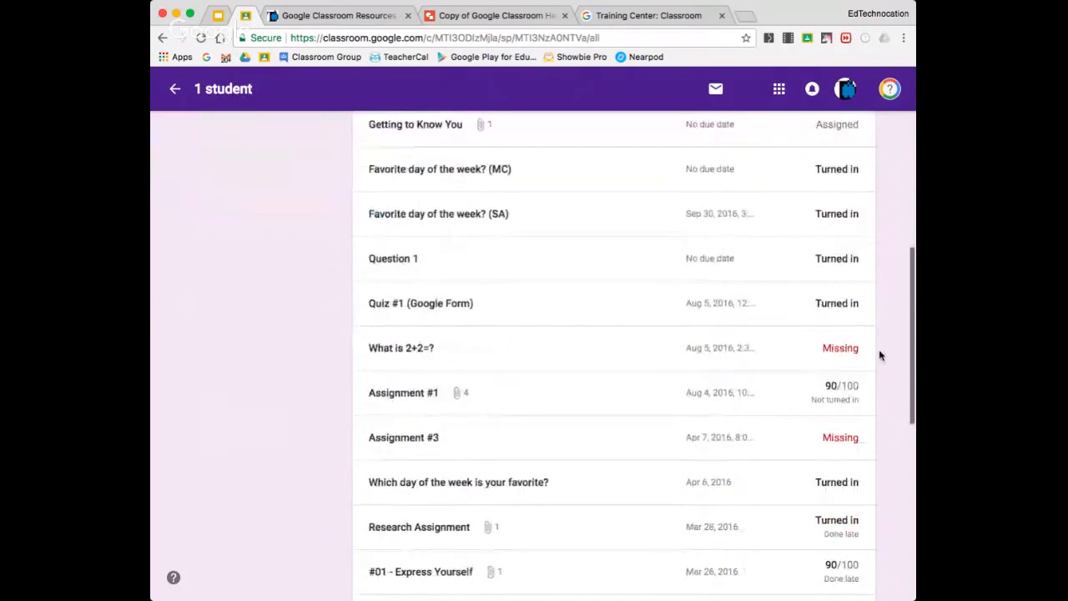
scroll(879, 355, "down", 3)
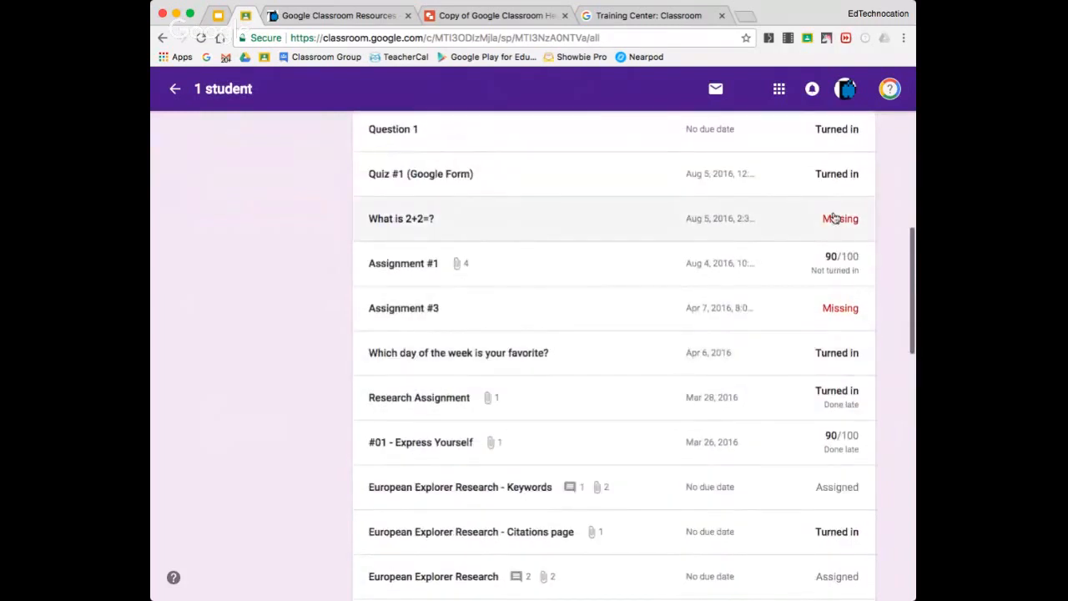
scroll(814, 411, "down", 3)
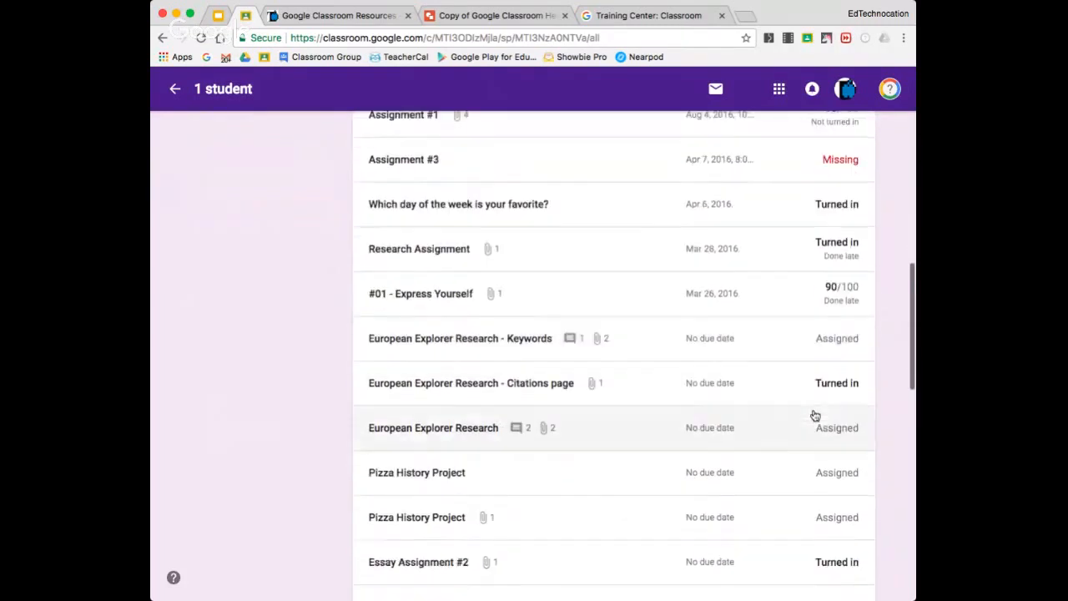
scroll(813, 412, "up", 3)
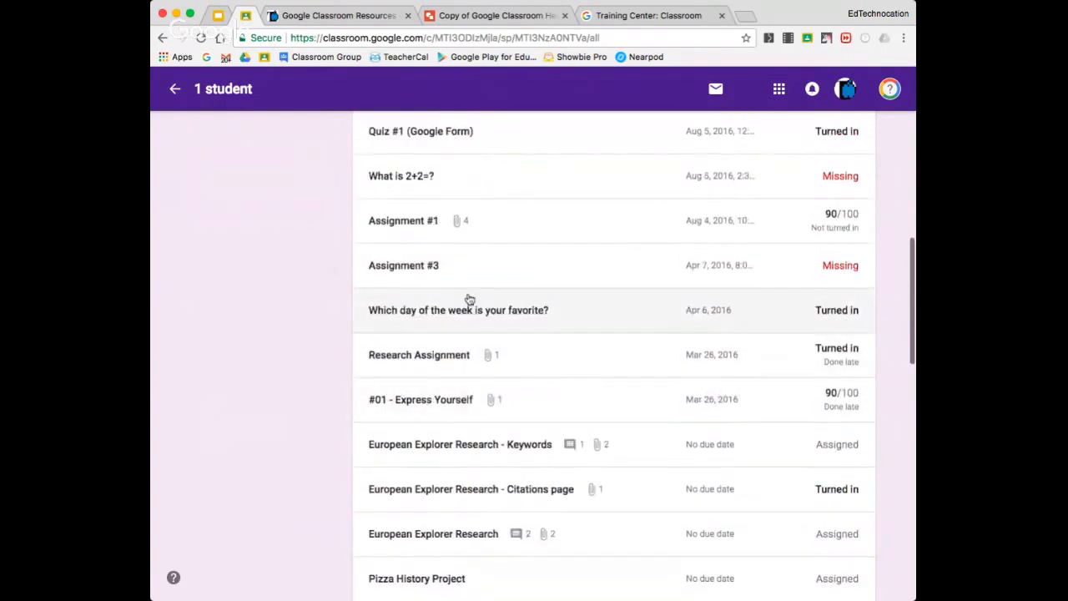
left_click(400, 182)
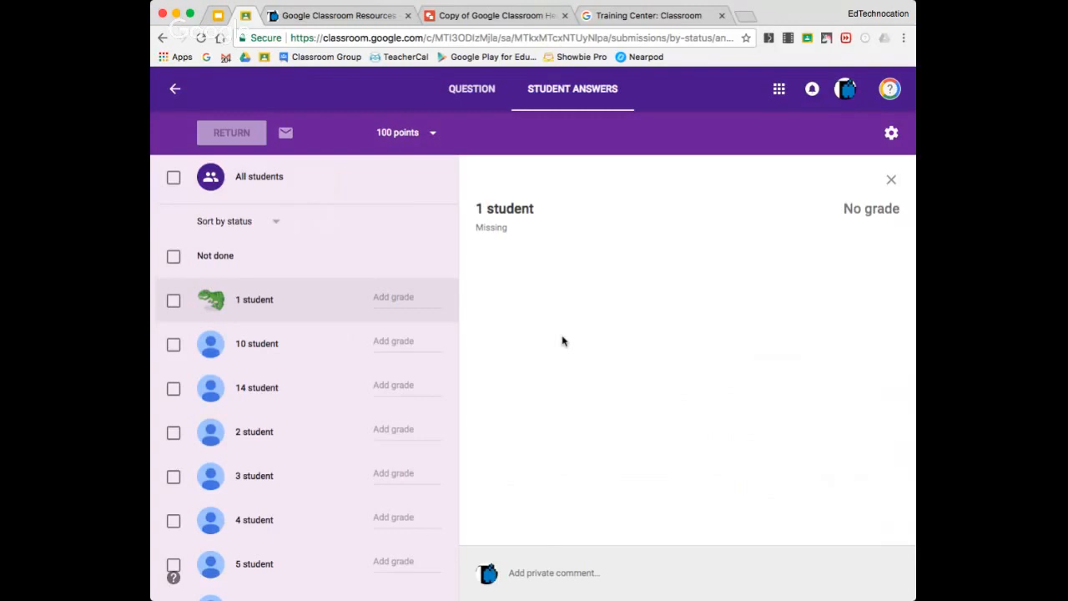
left_click(174, 90)
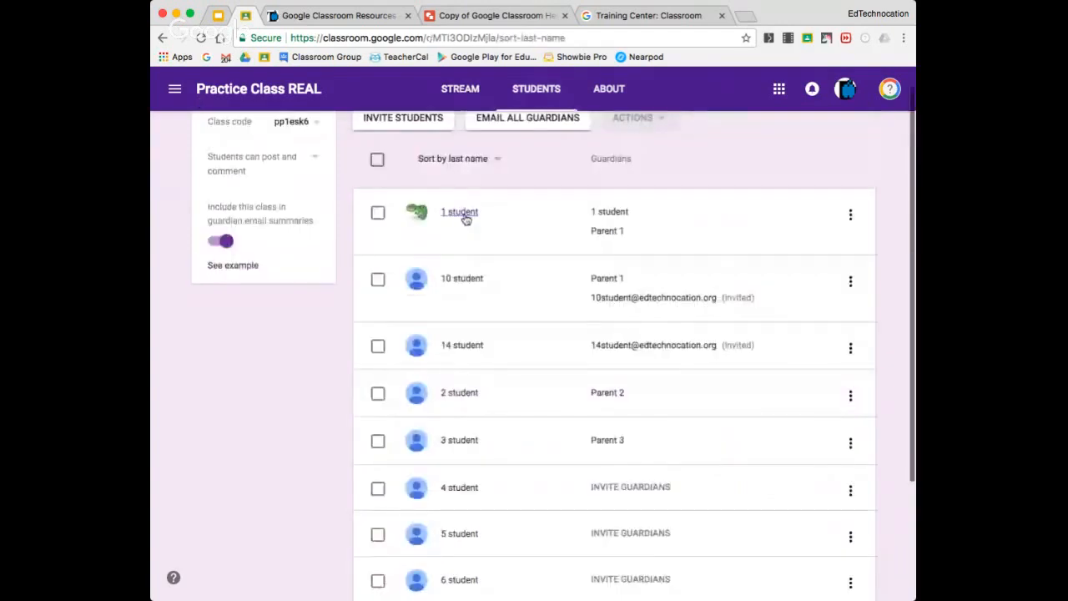
left_click(465, 214)
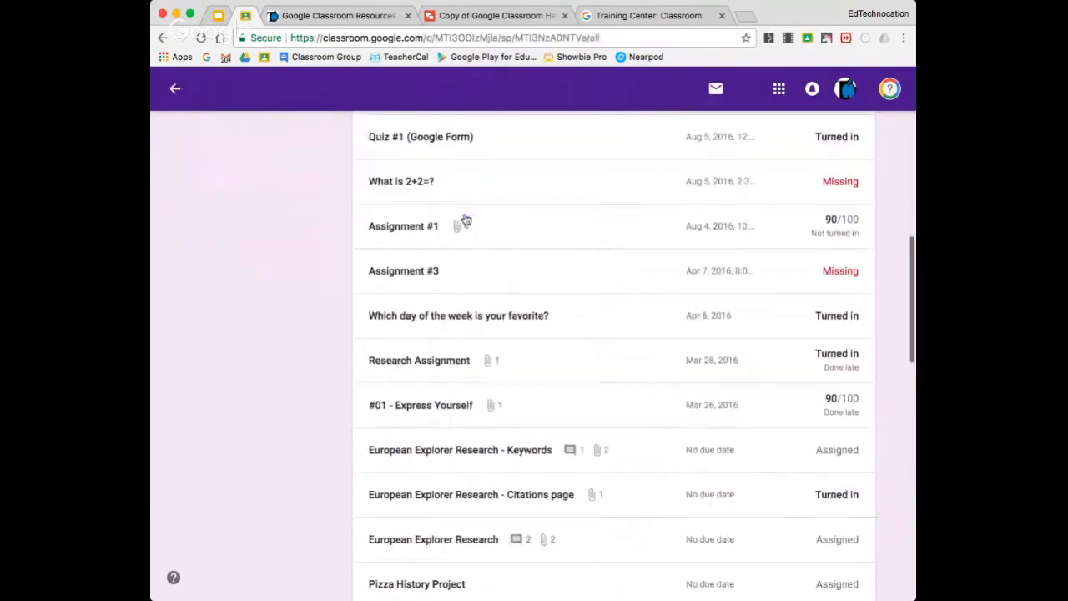
scroll(415, 408, "up", 2)
scroll(415, 408, "up", 10)
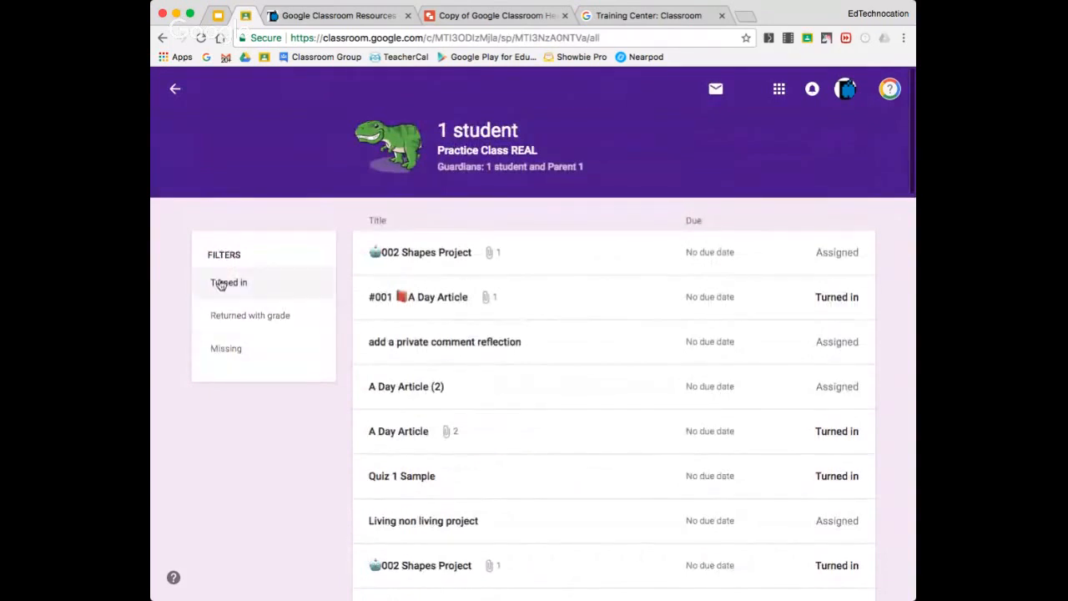
left_click(229, 359)
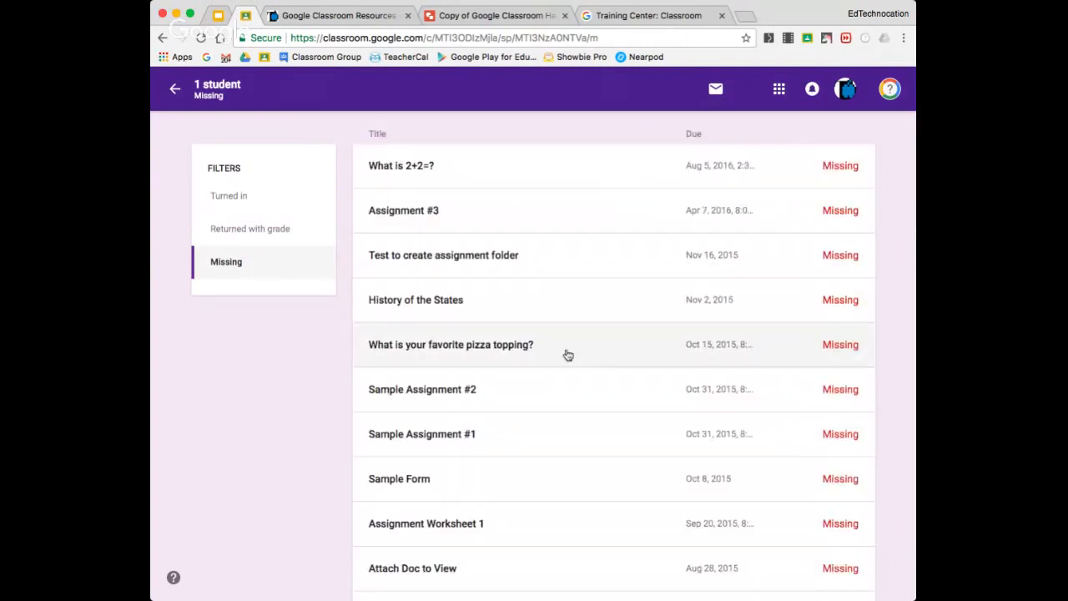
scroll(567, 356, "down", 10)
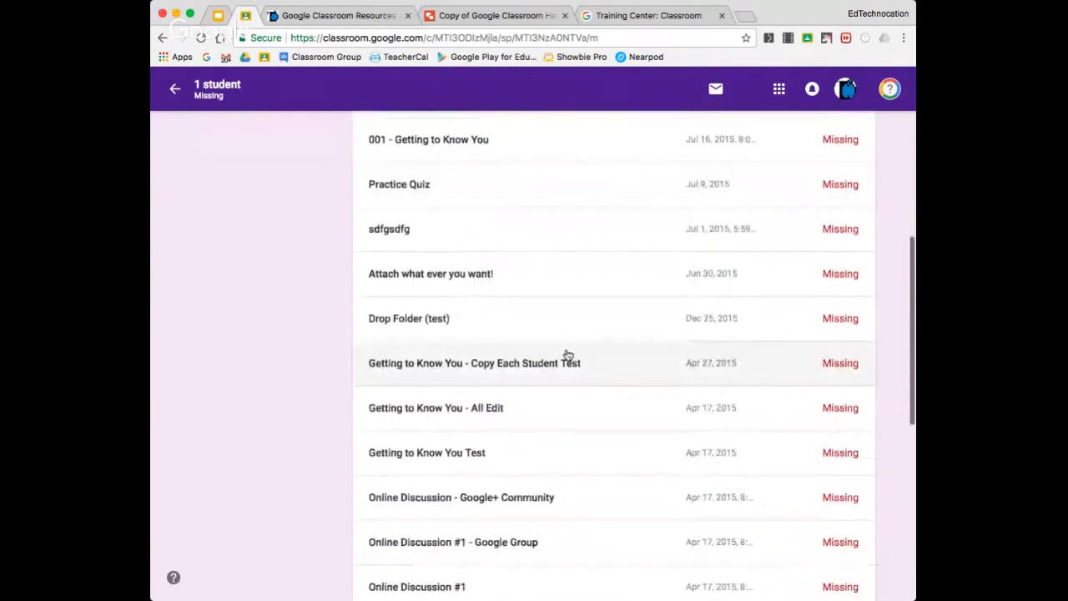
scroll(567, 356, "down", 5)
scroll(567, 356, "up", 12)
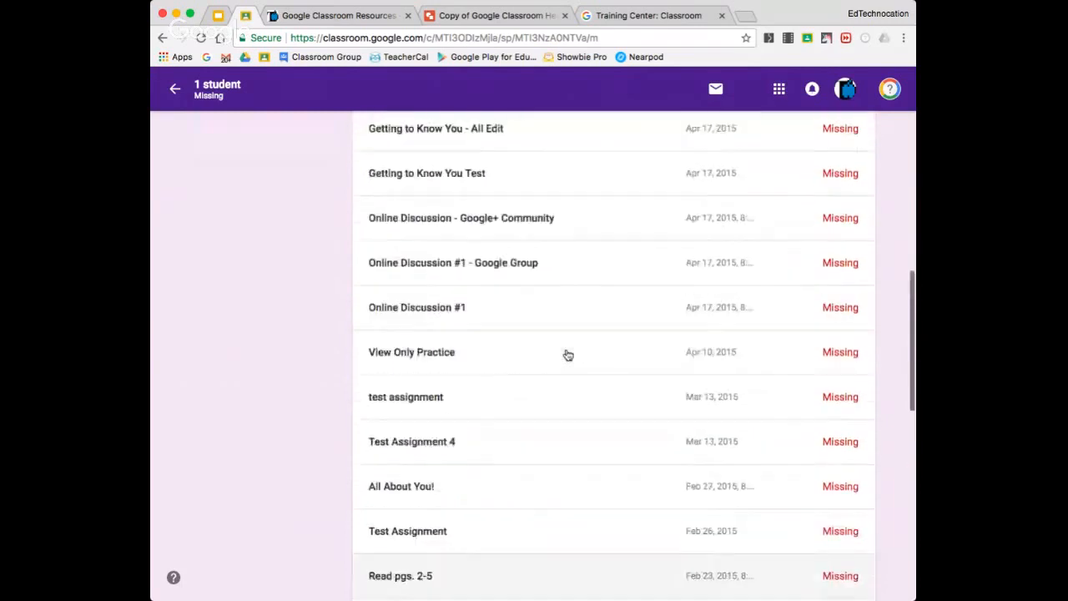
scroll(568, 355, "up", 3)
scroll(567, 353, "up", 3)
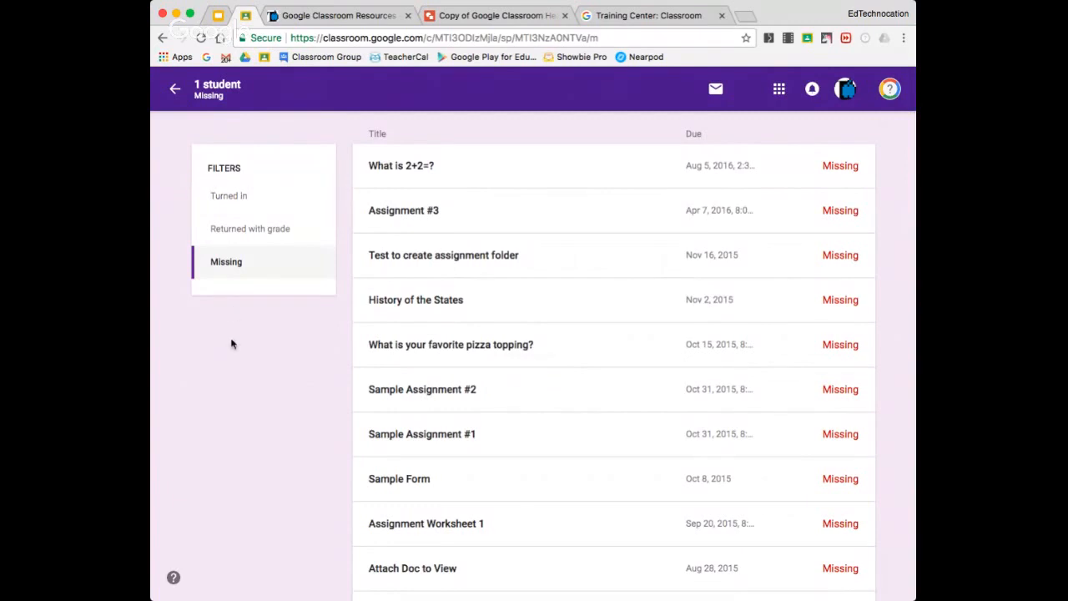
scroll(233, 343, "up", 2)
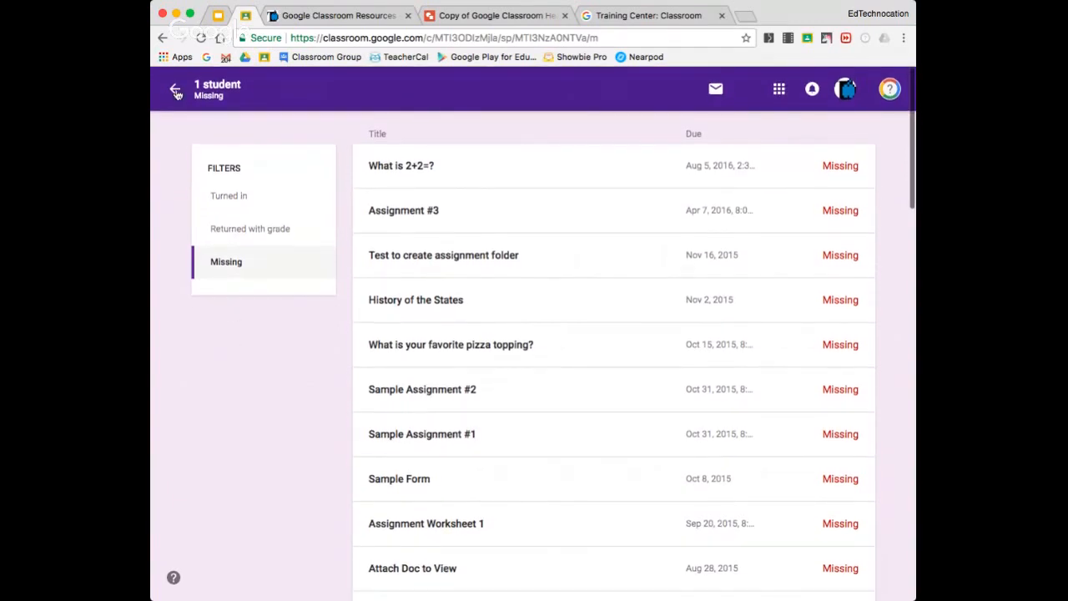
left_click(176, 91)
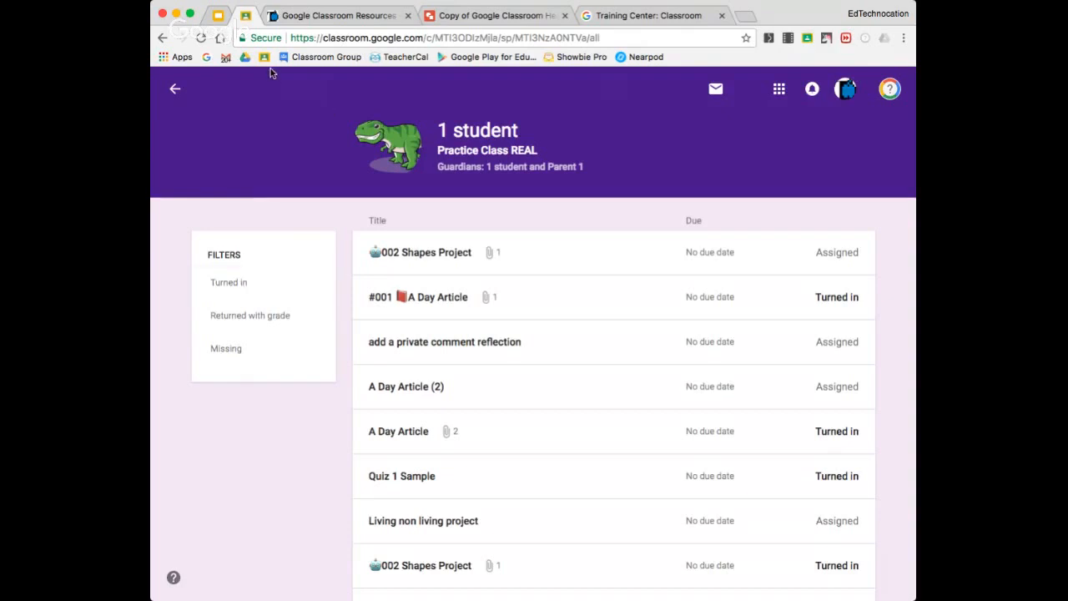
- Back in the presentation, advance to slide 12, 'Communicate with Guardians'
left_click(217, 18)
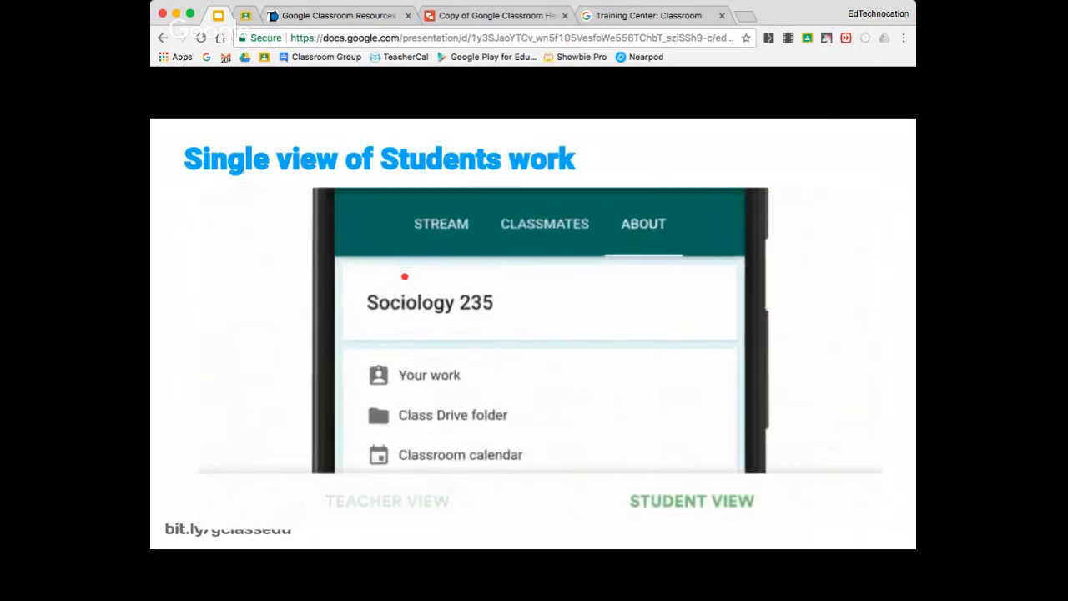
mouse_move(280, 529)
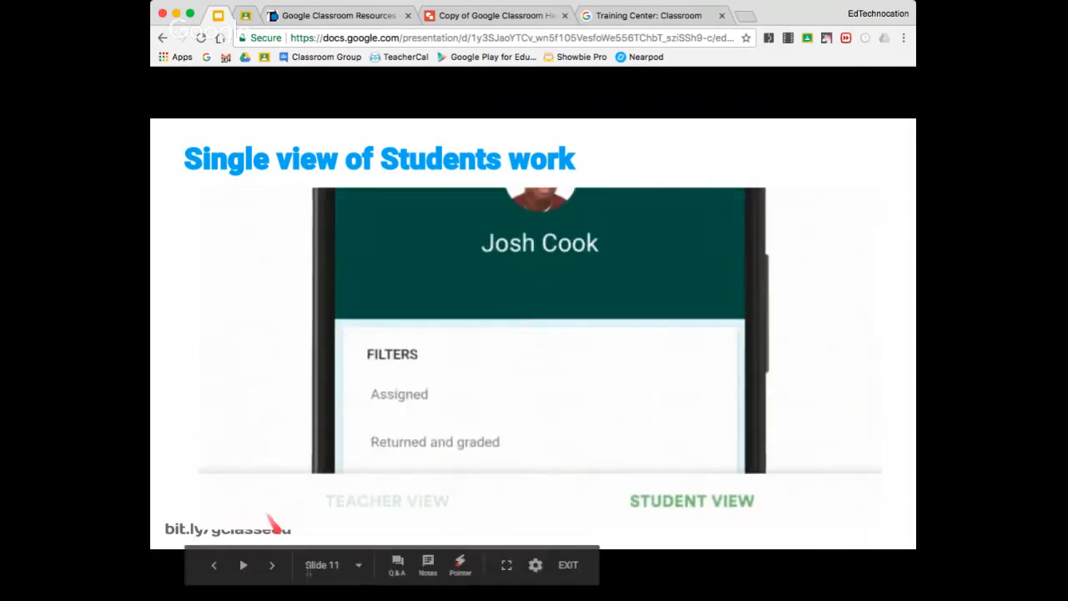
left_click(272, 565)
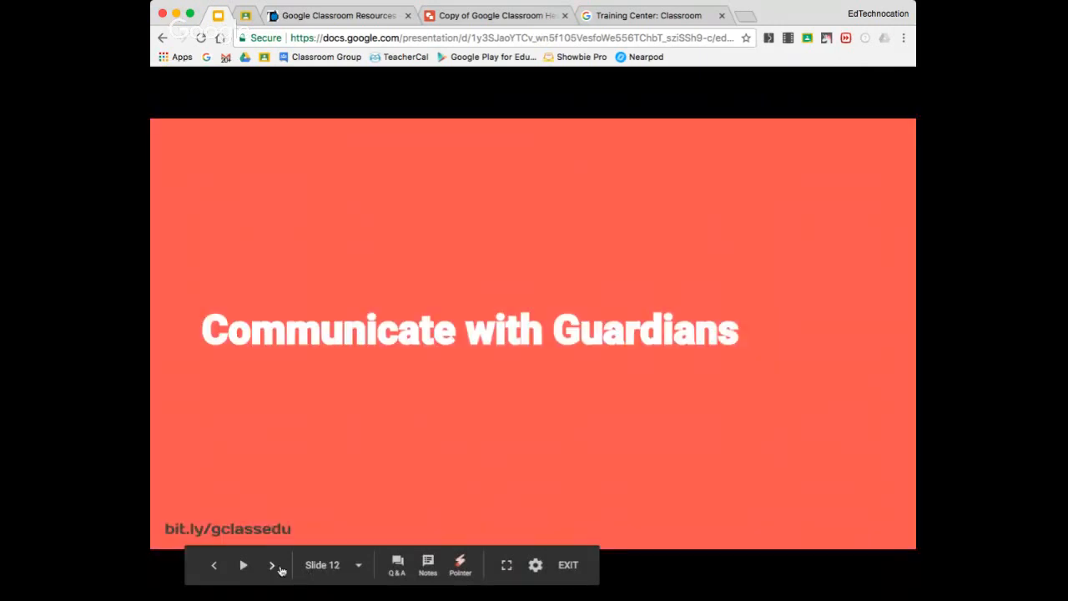
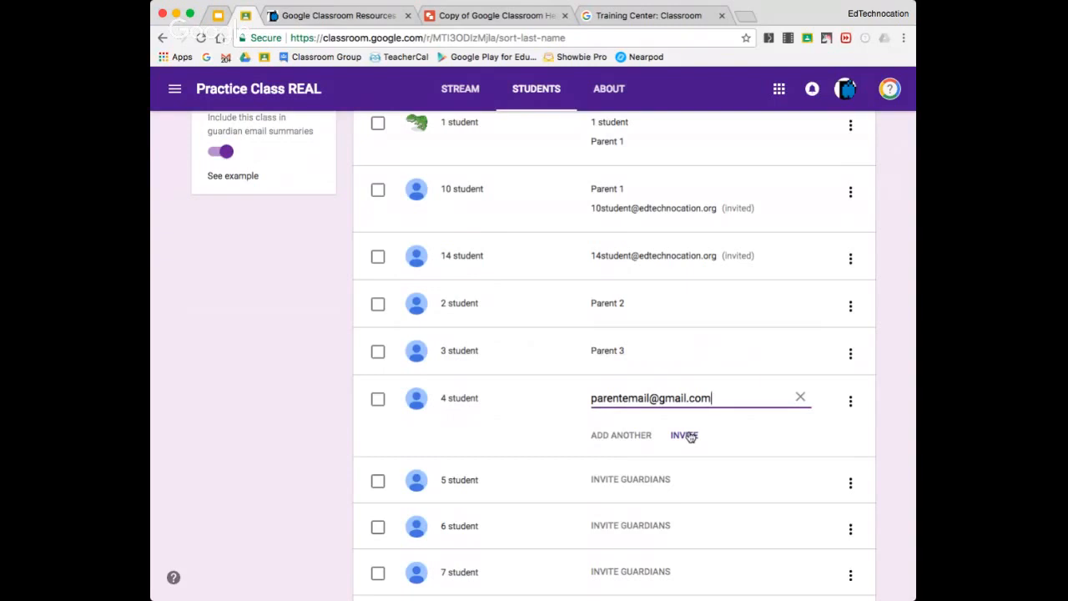
- Cancel the unsent guardian email invitation for 4 student
left_click(800, 398)
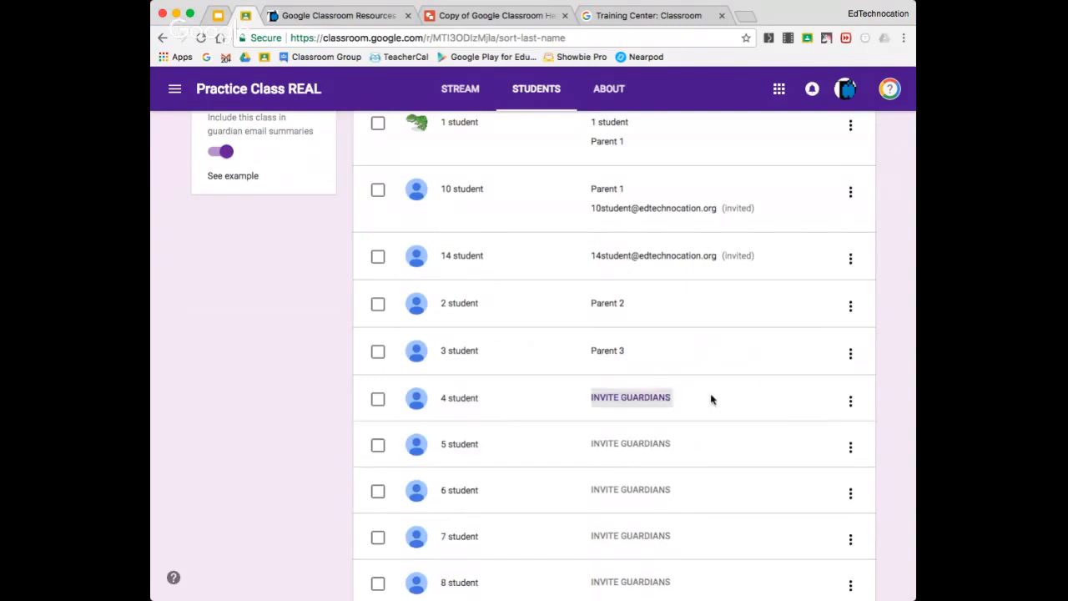
scroll(710, 398, "up", 1)
scroll(710, 398, "down", 1)
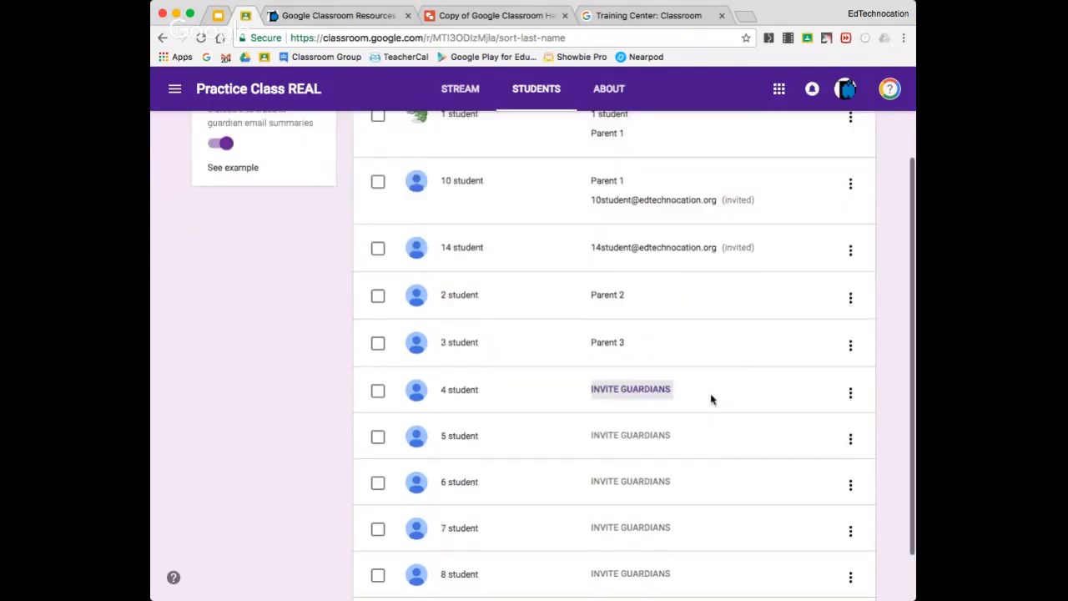
- Start a guardian invite for 4 student, close the empty email field, and return to the slides
left_click(644, 391)
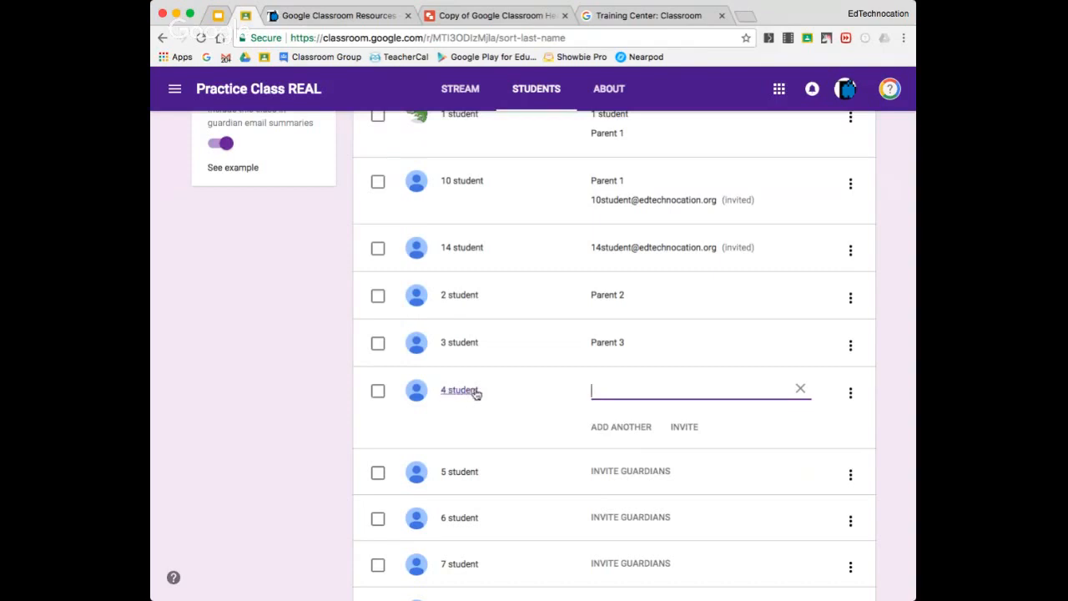
scroll(475, 393, "up", 2)
scroll(476, 394, "up", 1)
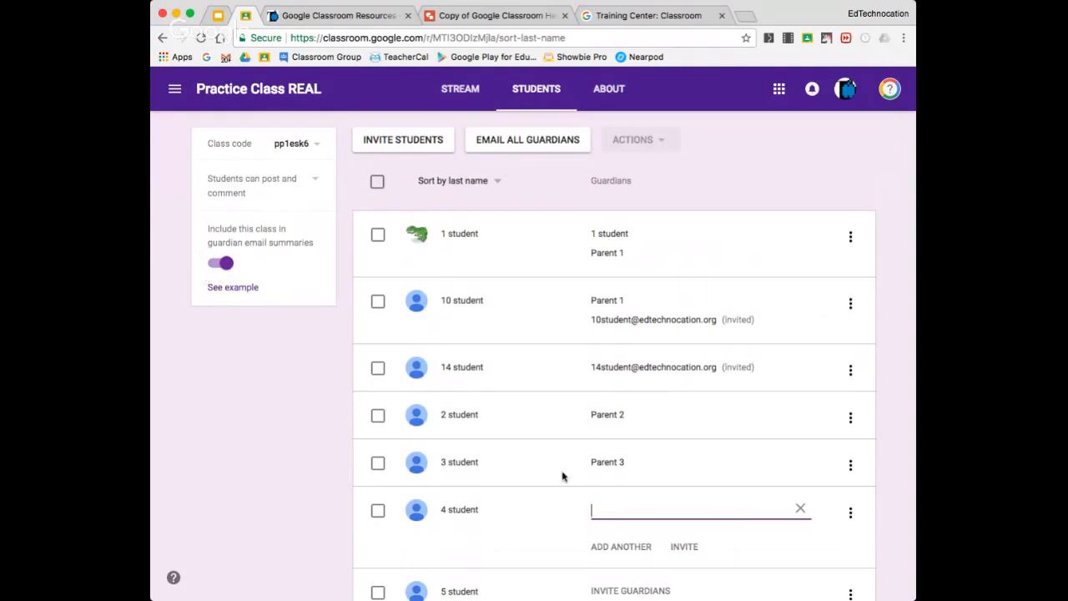
scroll(653, 525, "down", 1)
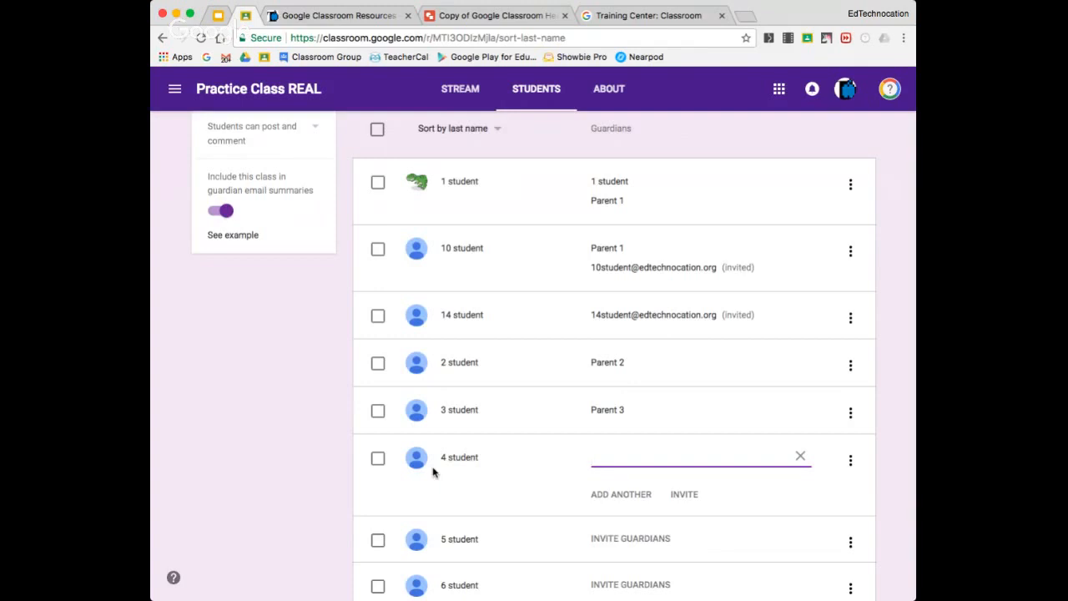
scroll(433, 472, "up", 1)
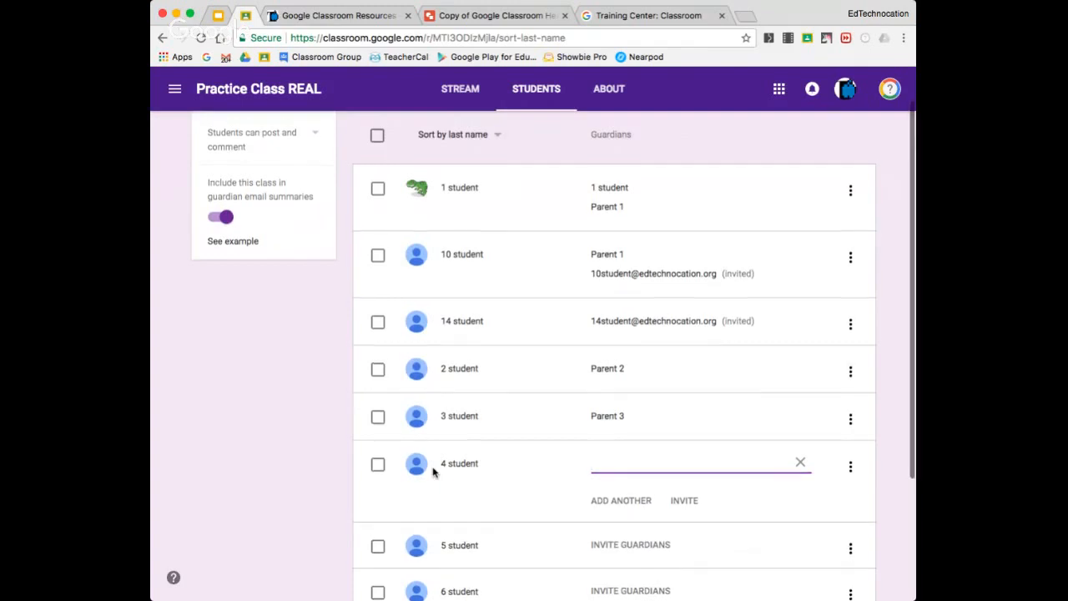
left_click(801, 463)
scroll(624, 424, "up", 2)
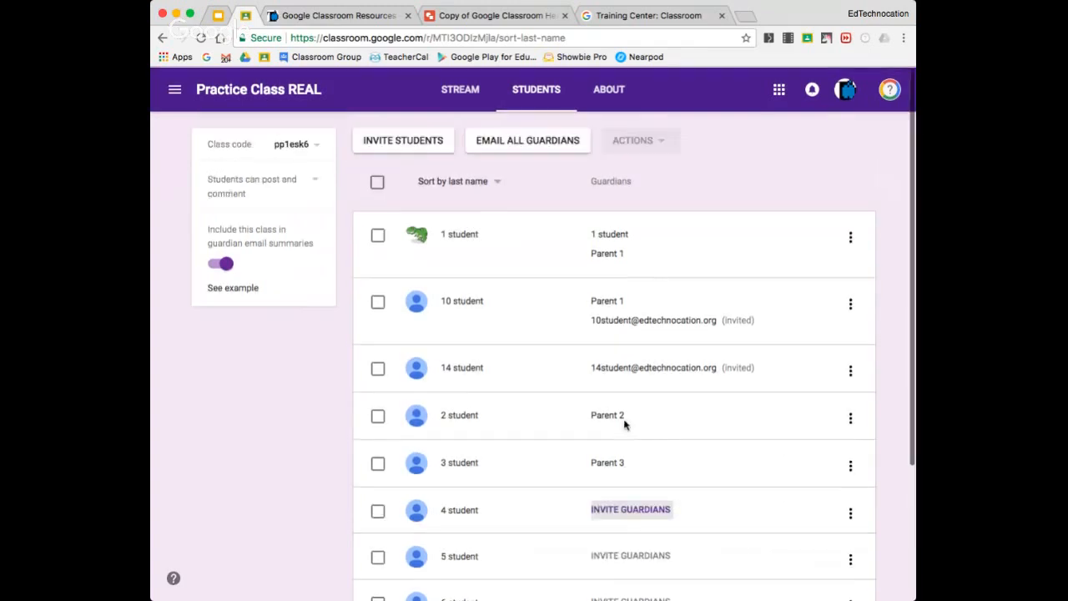
left_click(221, 16)
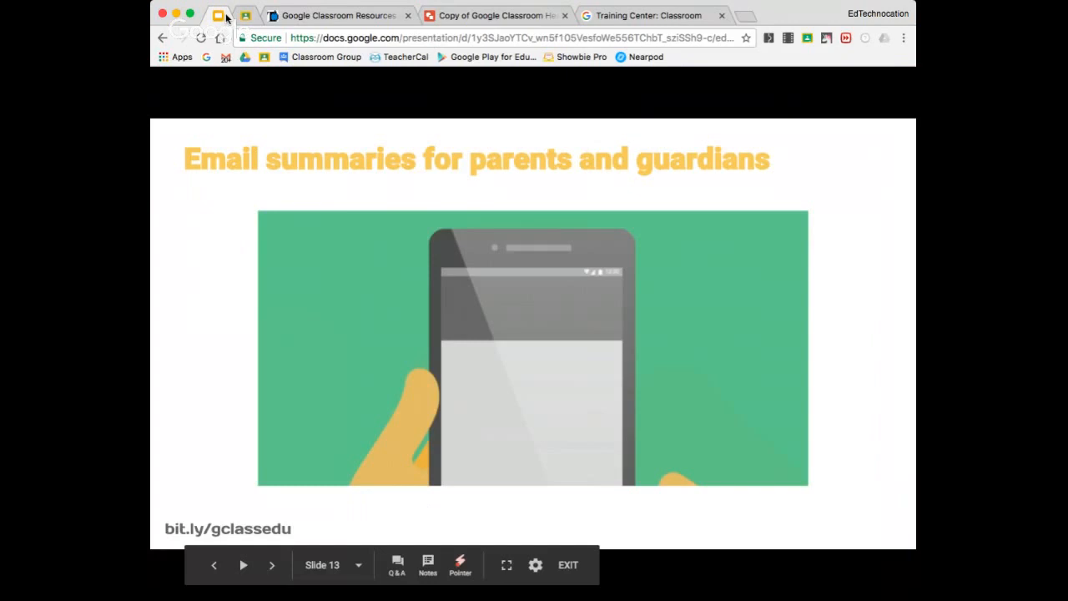
- Advance past 'My Top Tips' to 'Invite Your Students as Guardians', then return to Classroom's Students page
left_click(516, 231)
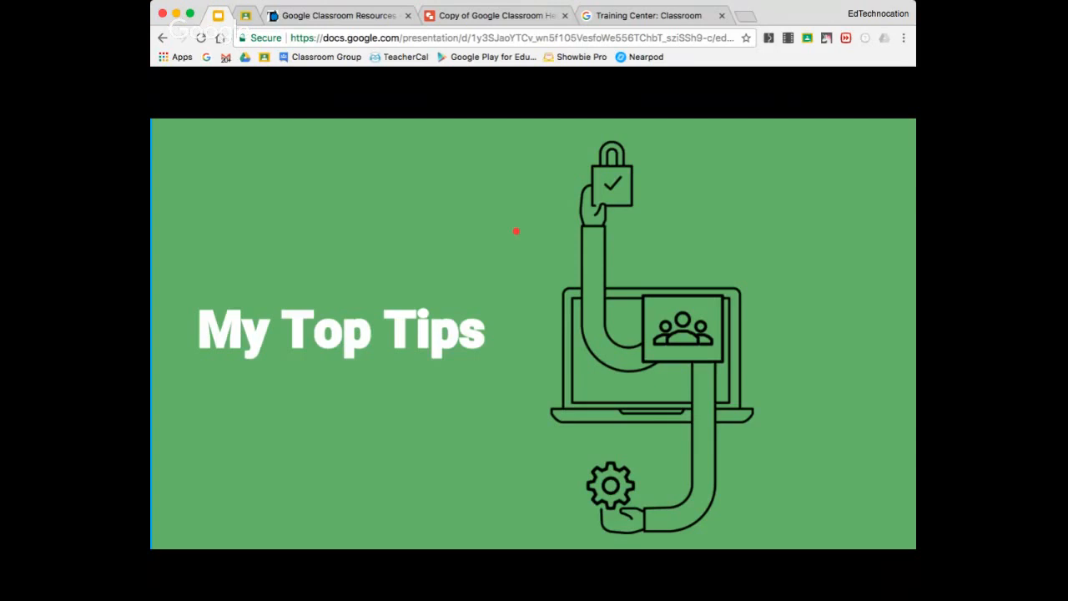
key("Right")
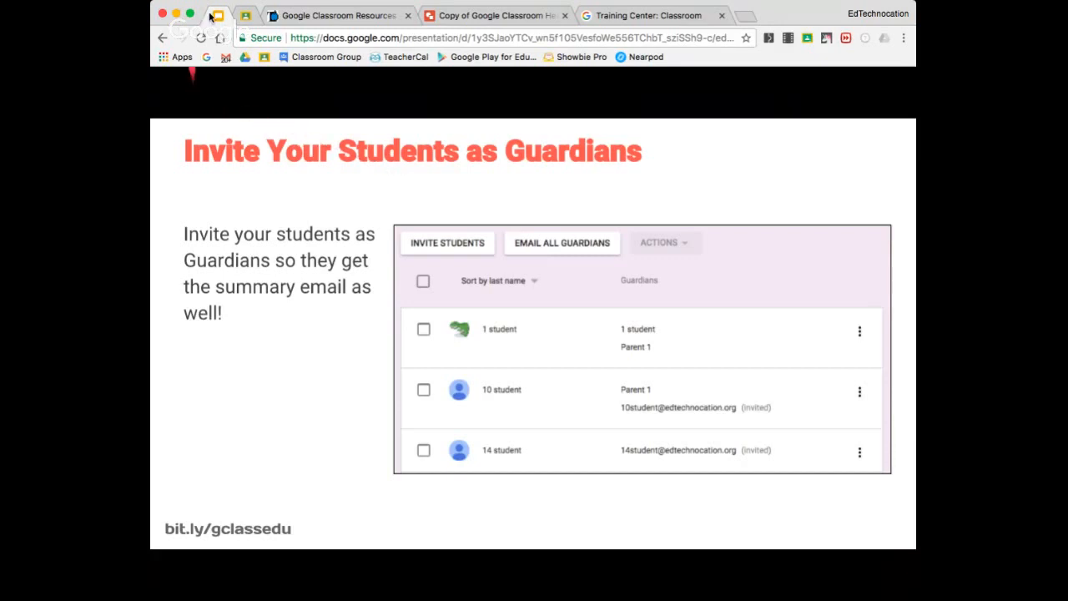
left_click(246, 15)
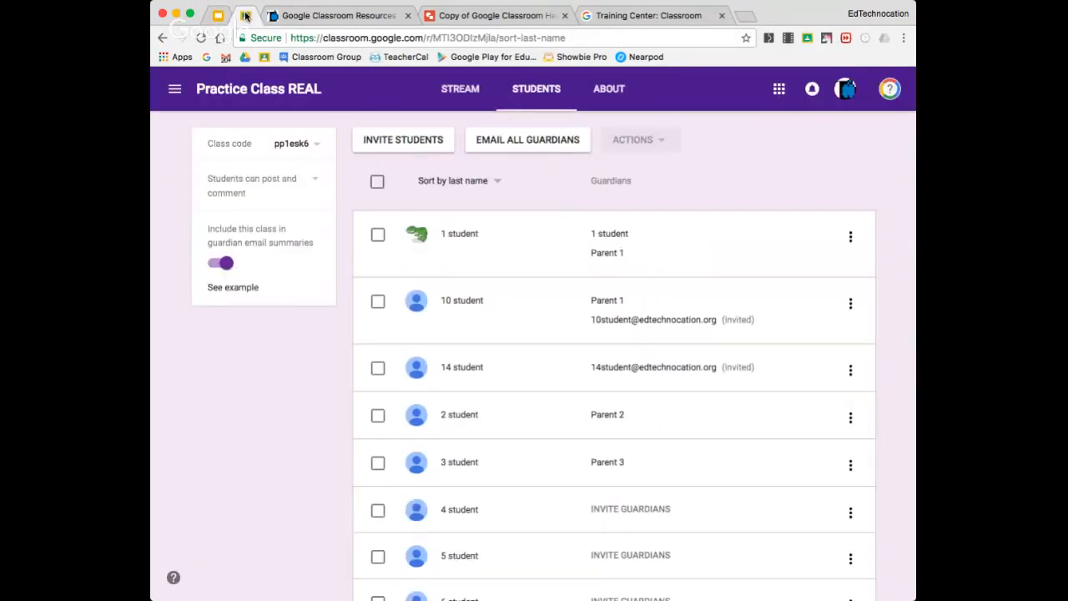
scroll(644, 467, "down", 2)
left_click(644, 439)
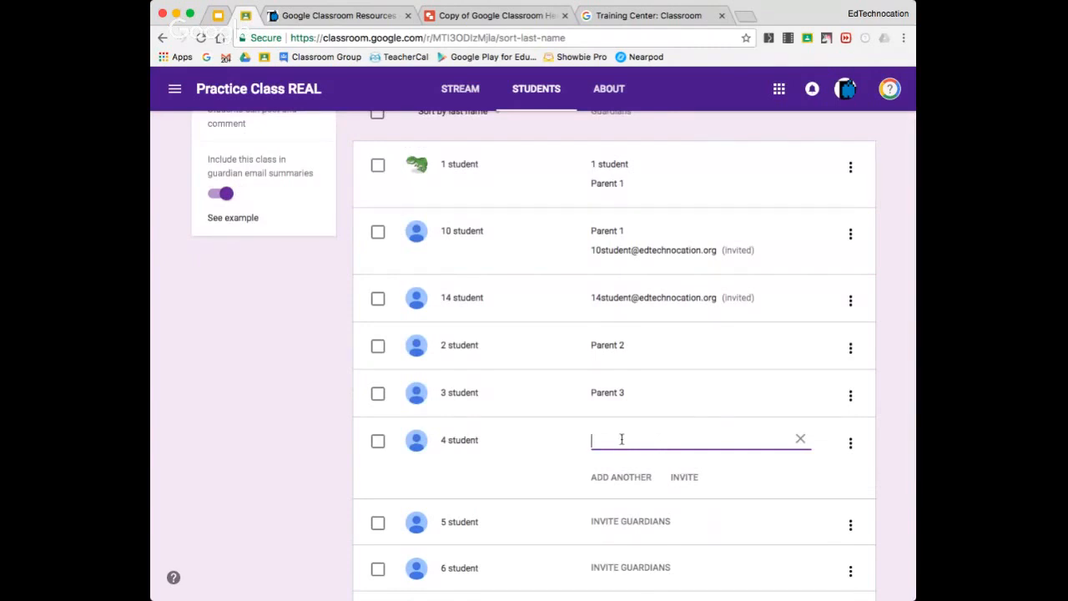
type("parentemail@g")
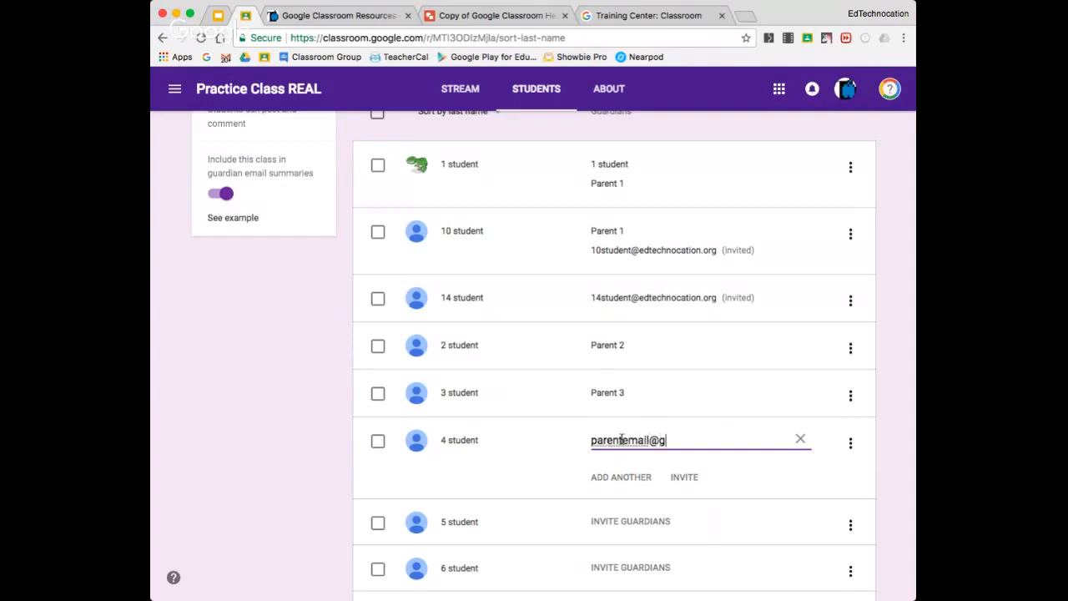
type("mail.com")
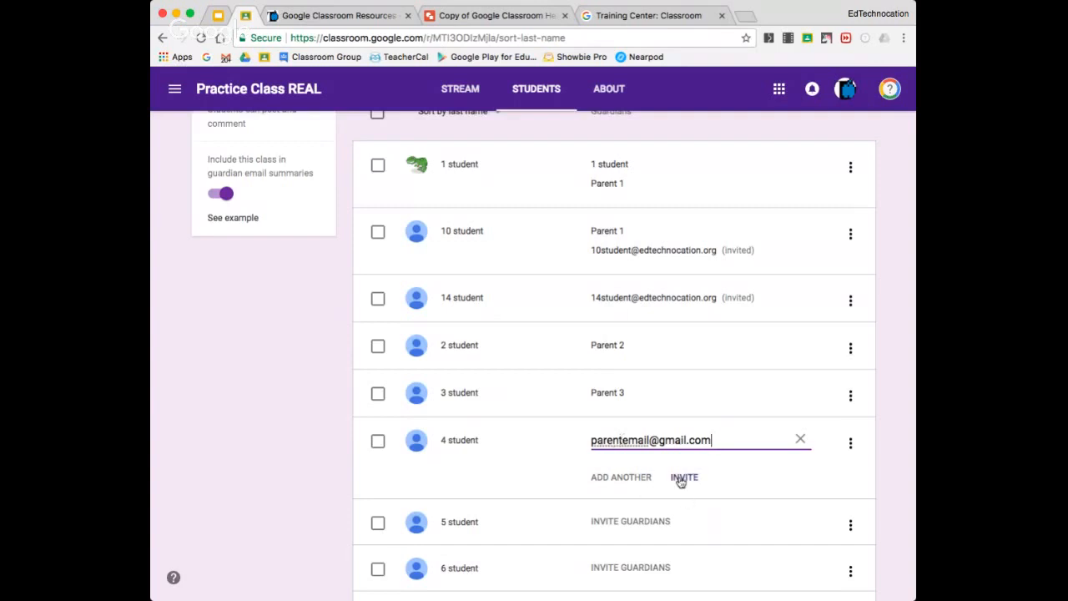
left_click(624, 478)
type("s")
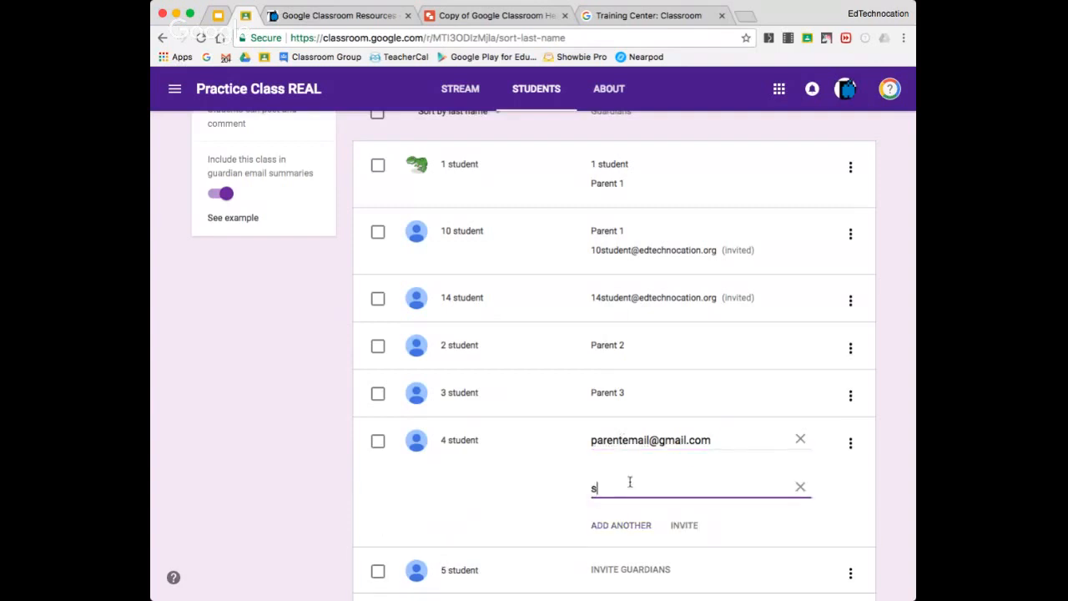
type("tudent@schoo.org")
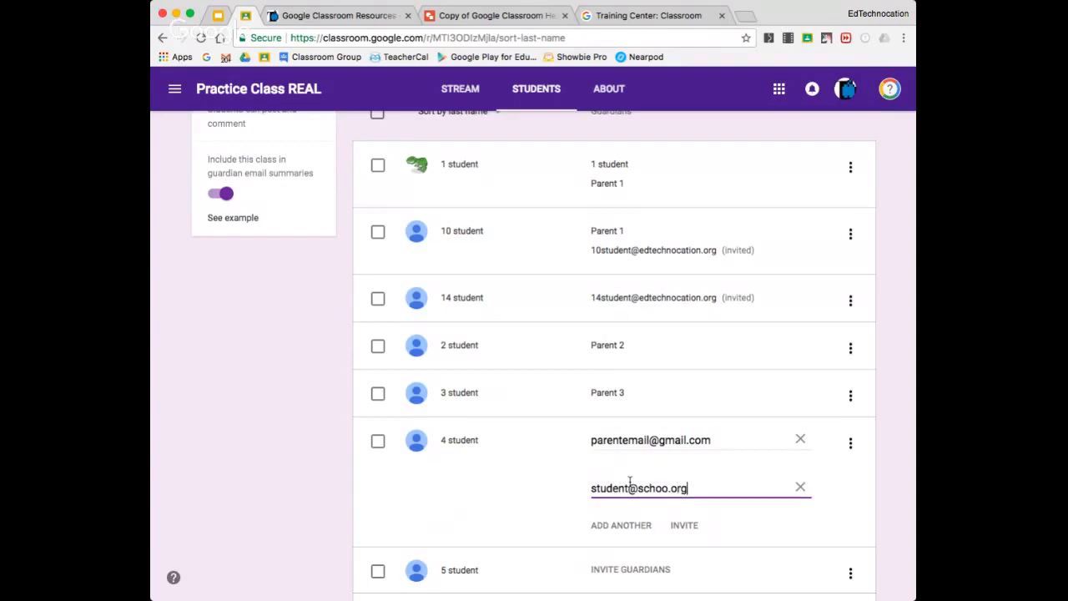
scroll(630, 482, "down", 2)
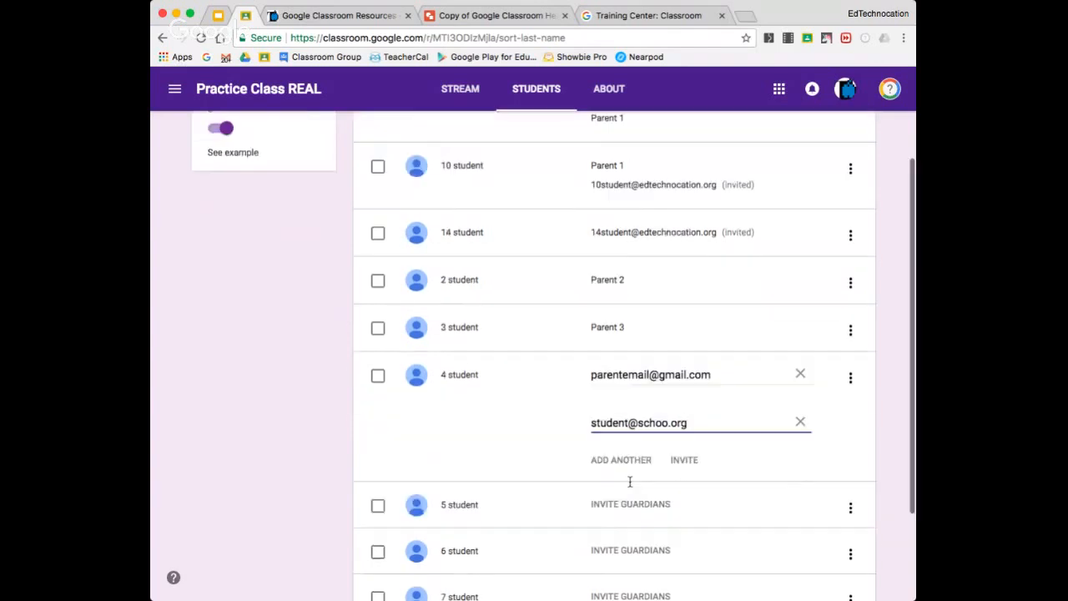
left_click(670, 423)
type("l")
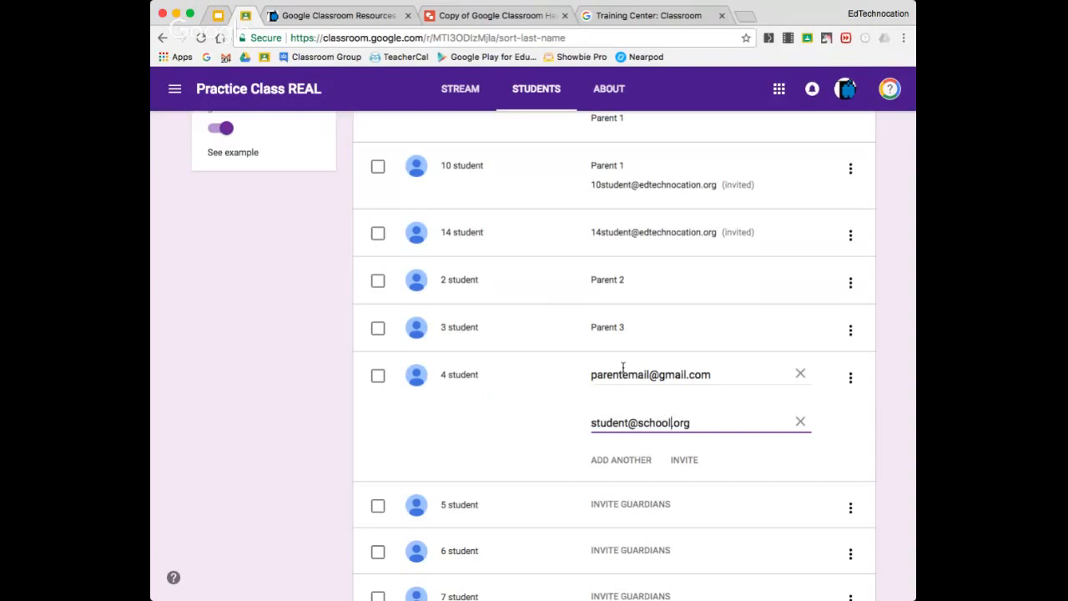
left_click(801, 373)
left_click(801, 372)
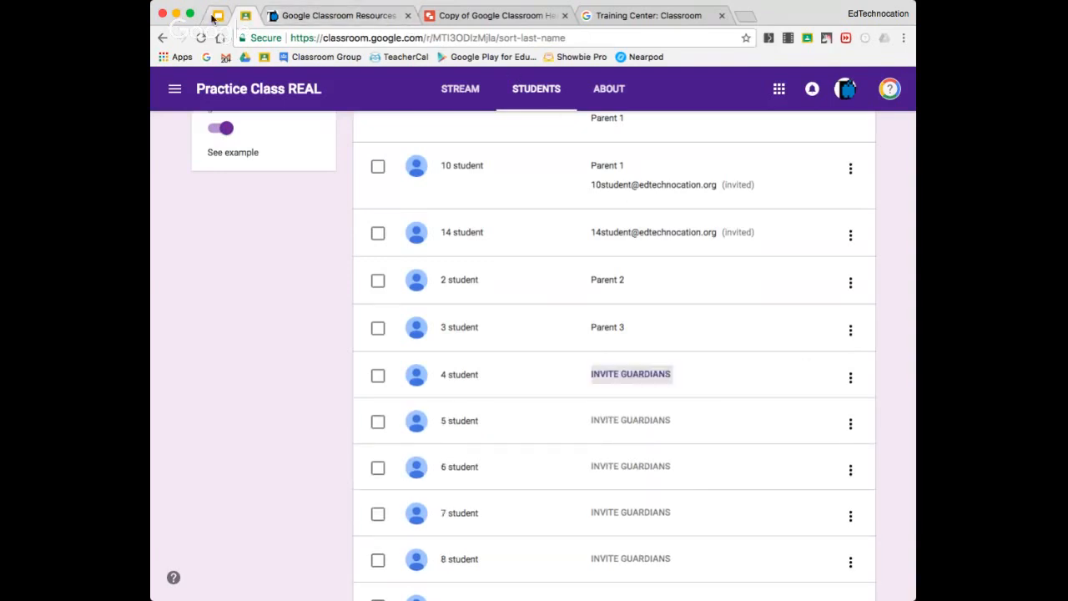
- Back in Google Slides, advance the deck to 'Use Emojis in Assignment Titles'
left_click(216, 16)
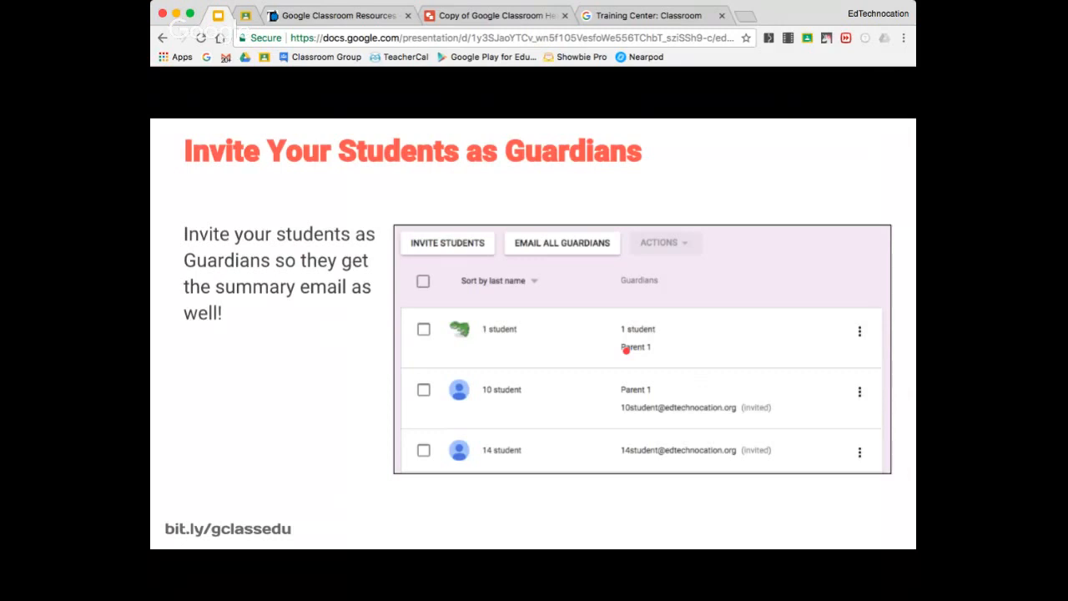
key("Right")
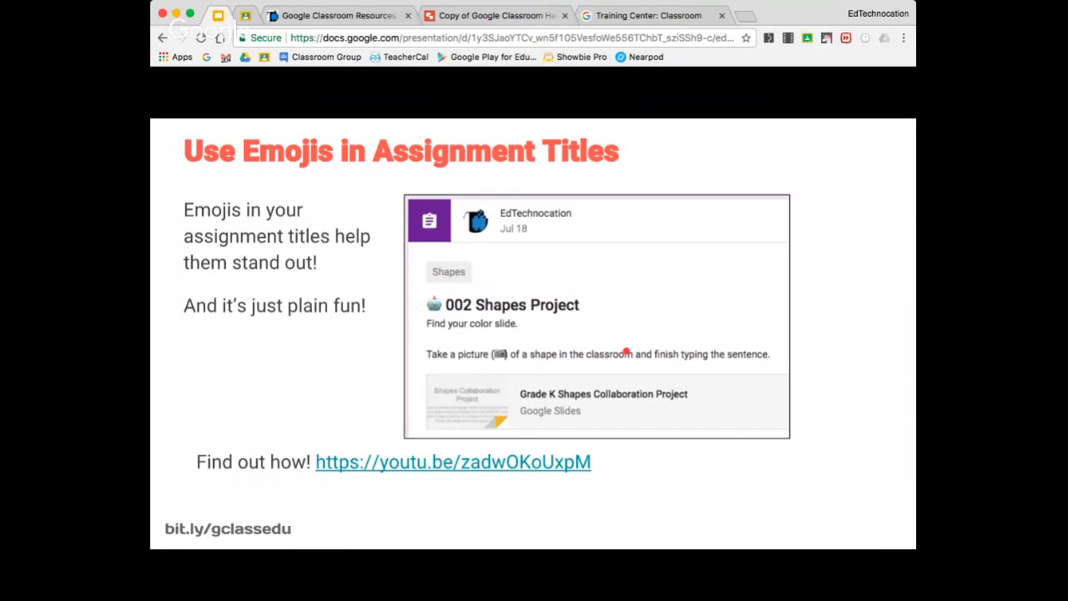